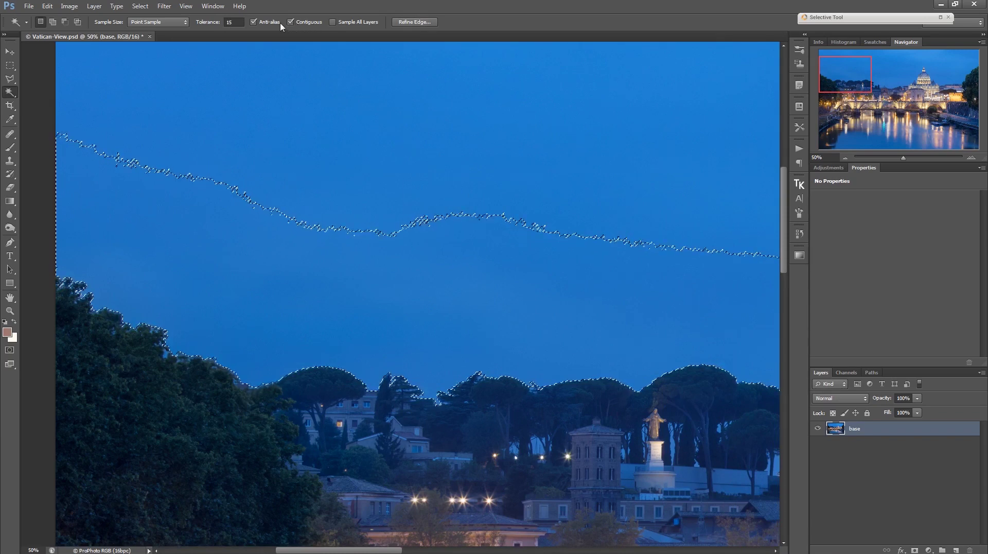
Step: Switch the Magic Wand's Anti-alias option off and back on
{"action": "left_click", "coordinate": [253, 22]}
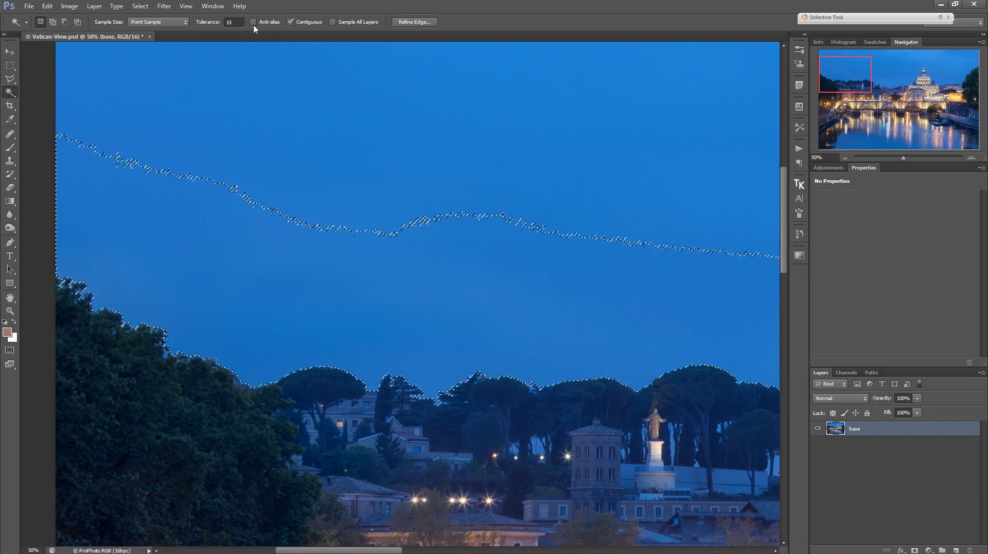
{"action": "left_click", "coordinate": [253, 23]}
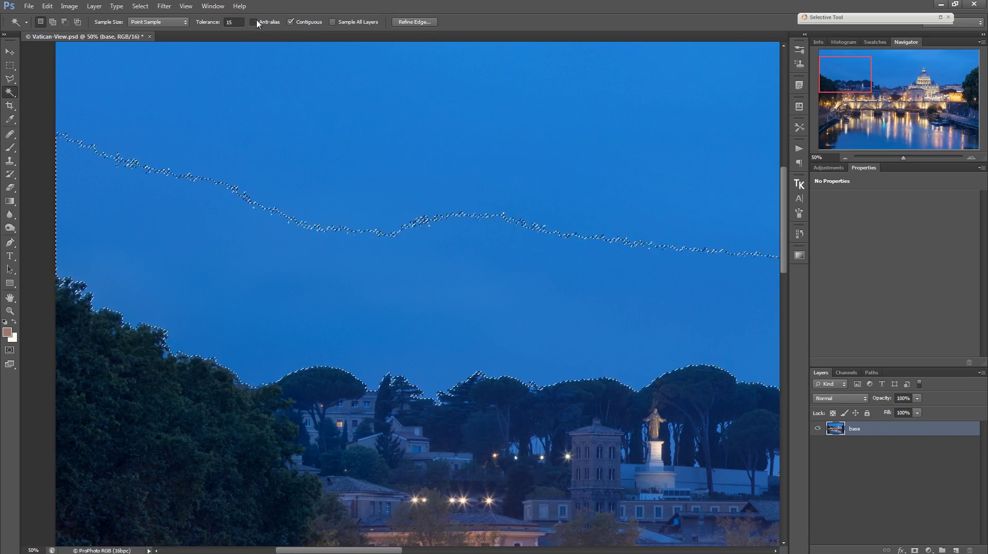
{"action": "key", "text": "ctrl+d"}
Step: Extend the Magic Wand sky selection with the unselected sky patches above the hillside trees and church, up to the basilica dome
{"action": "left_click_drag", "start_coordinate": [496, 186], "coordinate": [320, 177]}
{"action": "left_click", "coordinate": [353, 183]}
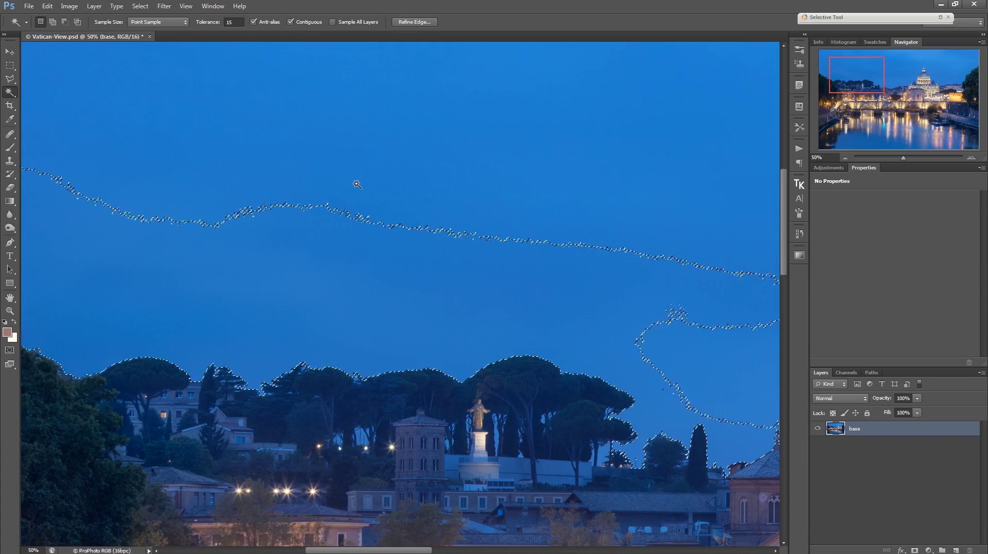
{"action": "left_click_drag", "start_coordinate": [635, 245], "coordinate": [304, 204]}
{"action": "left_click_drag", "start_coordinate": [624, 357], "coordinate": [379, 298]}
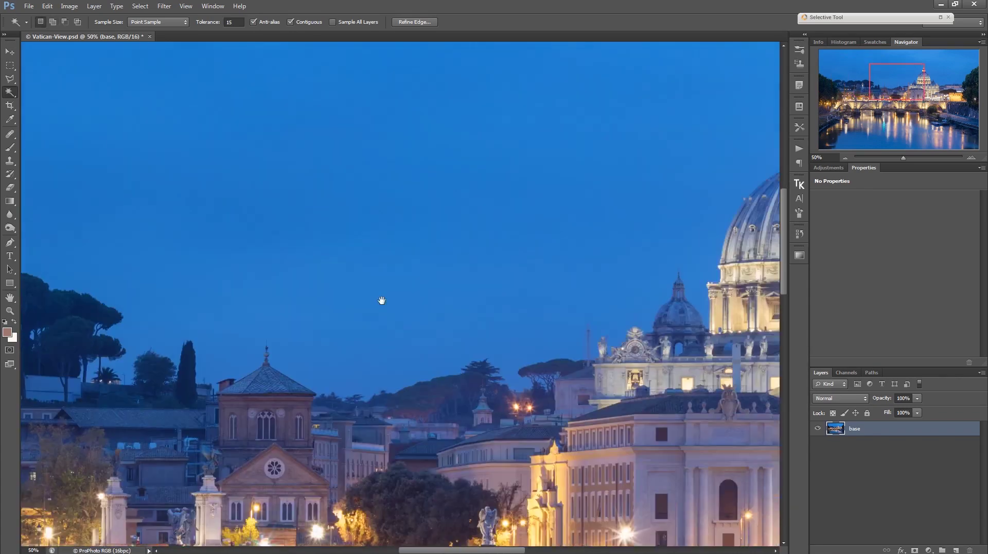
{"action": "key", "text": "shift"}
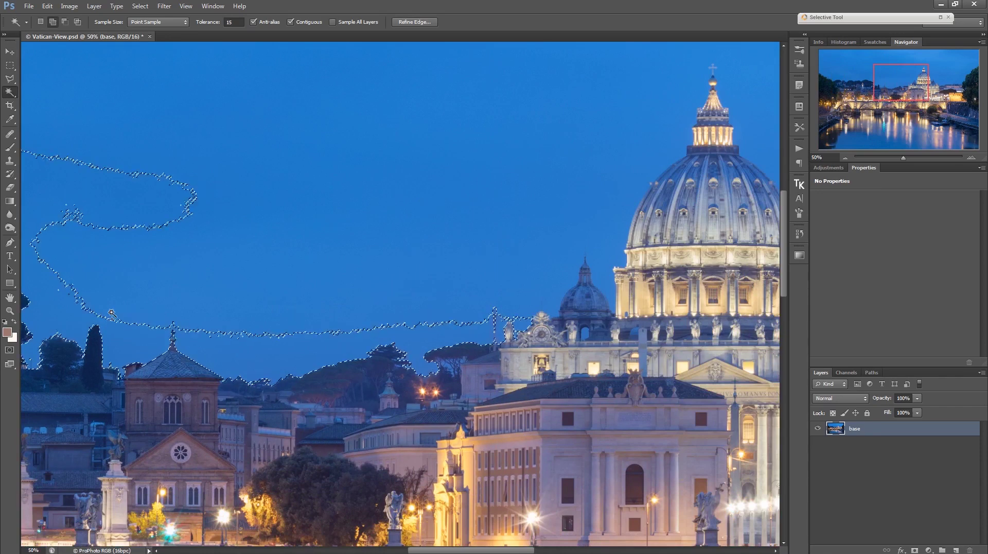
{"action": "left_click", "coordinate": [117, 313], "text": "shift"}
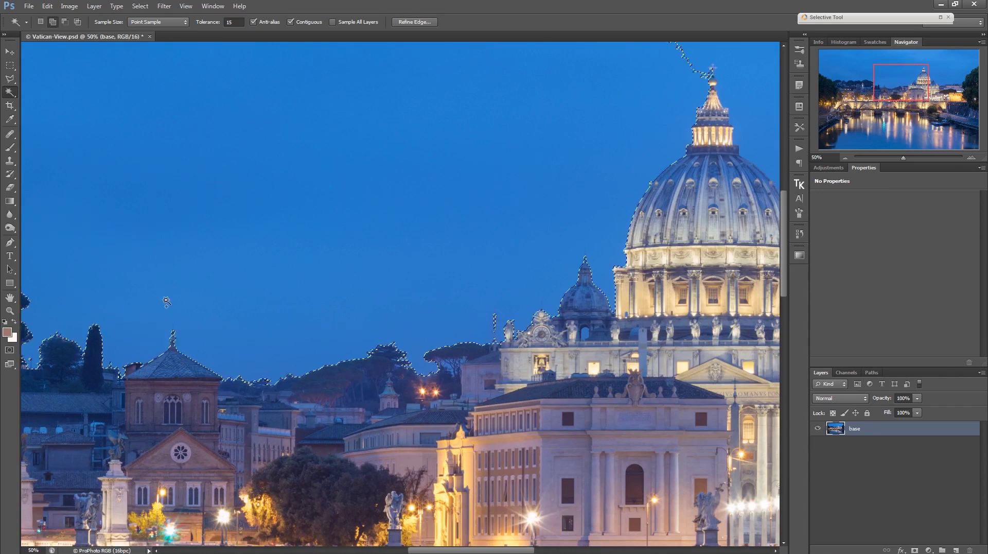
Step: Add the sky above the dome and the sky down to the rooftops and large tree beyond it to the Magic Wand selection
{"action": "left_click_drag", "start_coordinate": [562, 221], "coordinate": [243, 315]}
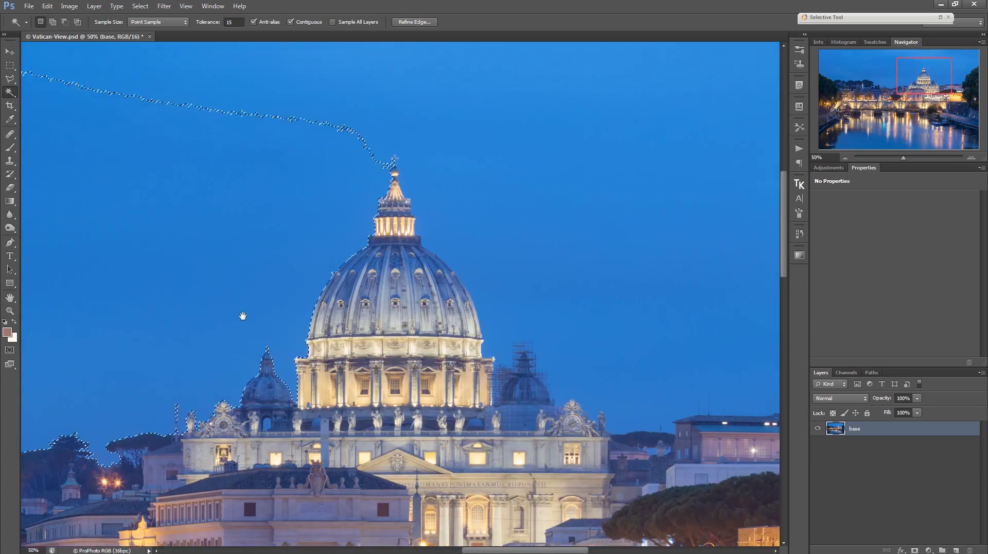
{"action": "left_click_drag", "start_coordinate": [335, 178], "coordinate": [242, 268]}
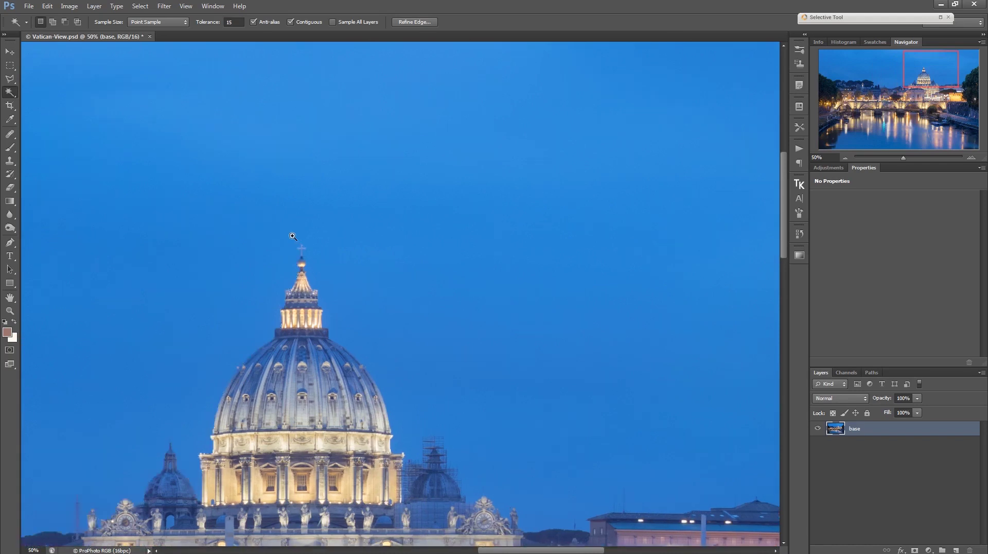
{"action": "scroll", "coordinate": [298, 249], "scroll_direction": "up", "scroll_amount": 1}
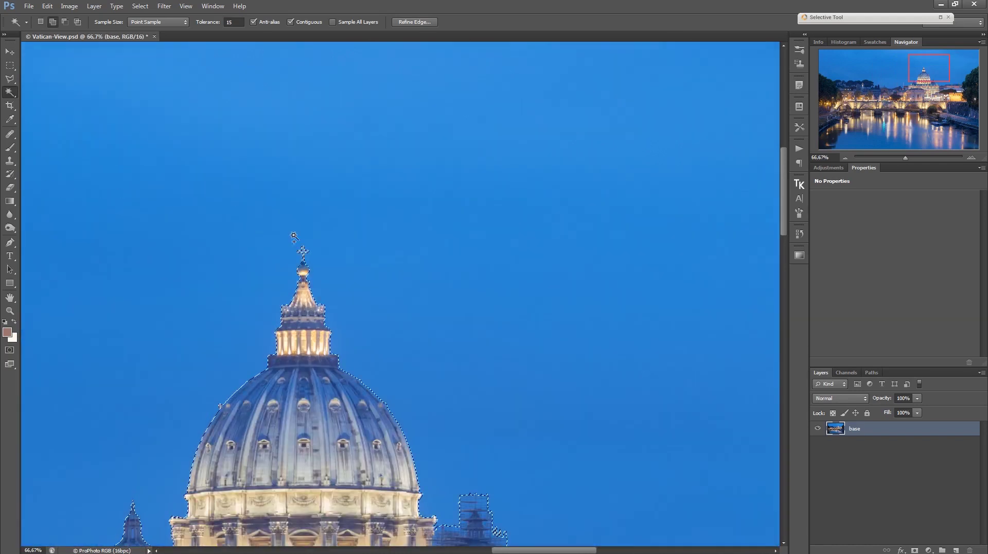
{"action": "left_click_drag", "start_coordinate": [532, 357], "coordinate": [286, 301]}
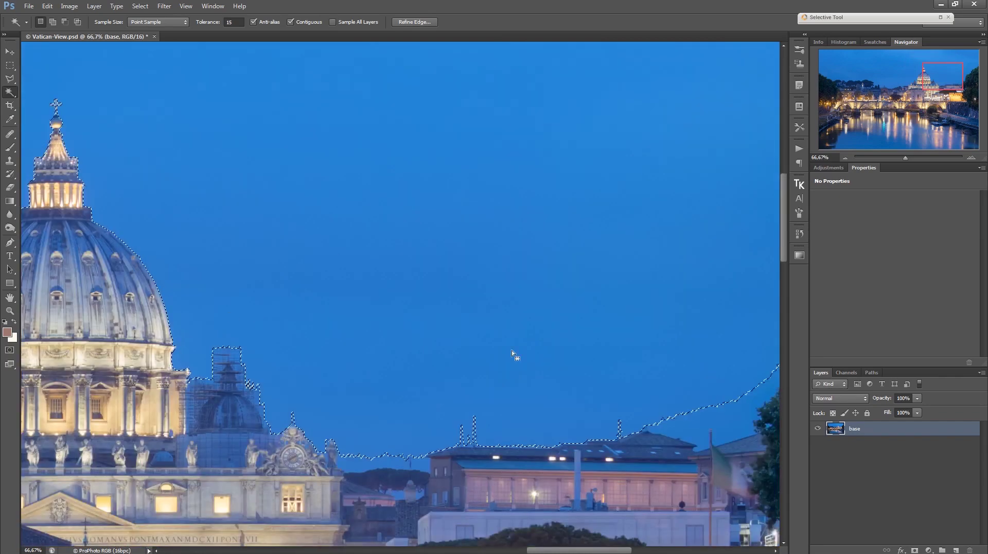
{"action": "left_click_drag", "start_coordinate": [653, 346], "coordinate": [580, 282]}
{"action": "key", "text": "shift"}
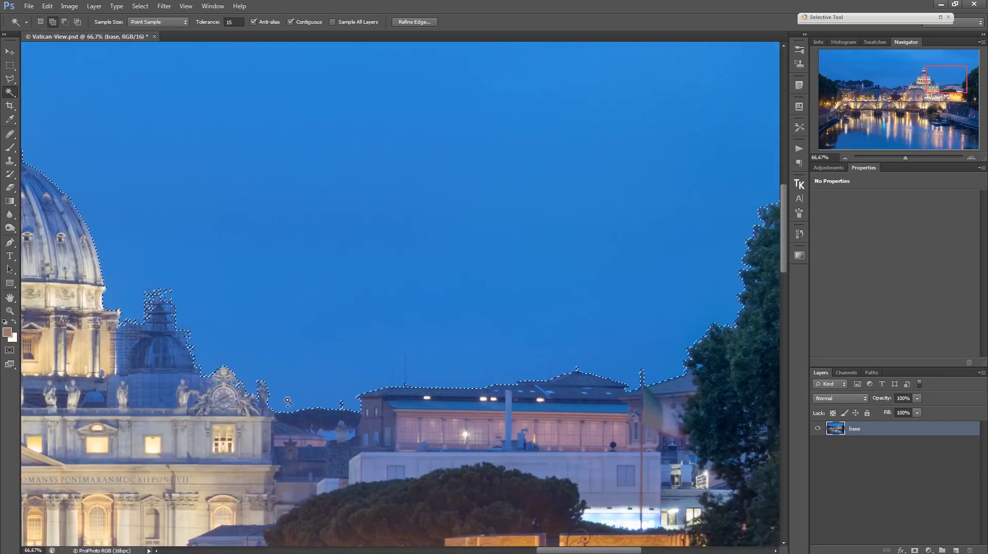
Step: Examine the sky selection's outline along the whole skyline, around the dome and at the scaffolded small dome
{"action": "left_click_drag", "start_coordinate": [666, 315], "coordinate": [247, 437]}
{"action": "left_click_drag", "start_coordinate": [269, 399], "coordinate": [610, 326]}
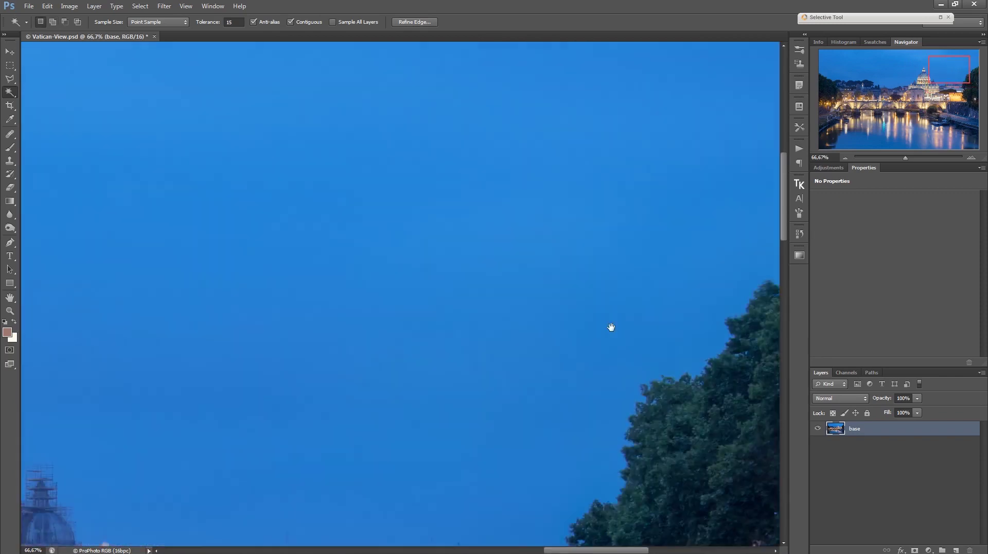
{"action": "left_click", "coordinate": [251, 319], "text": "alt"}
{"action": "left_click", "coordinate": [253, 318], "text": "alt"}
{"action": "left_click_drag", "start_coordinate": [252, 317], "coordinate": [525, 311]}
{"action": "left_click_drag", "start_coordinate": [581, 335], "coordinate": [221, 307]}
{"action": "left_click", "coordinate": [220, 307]}
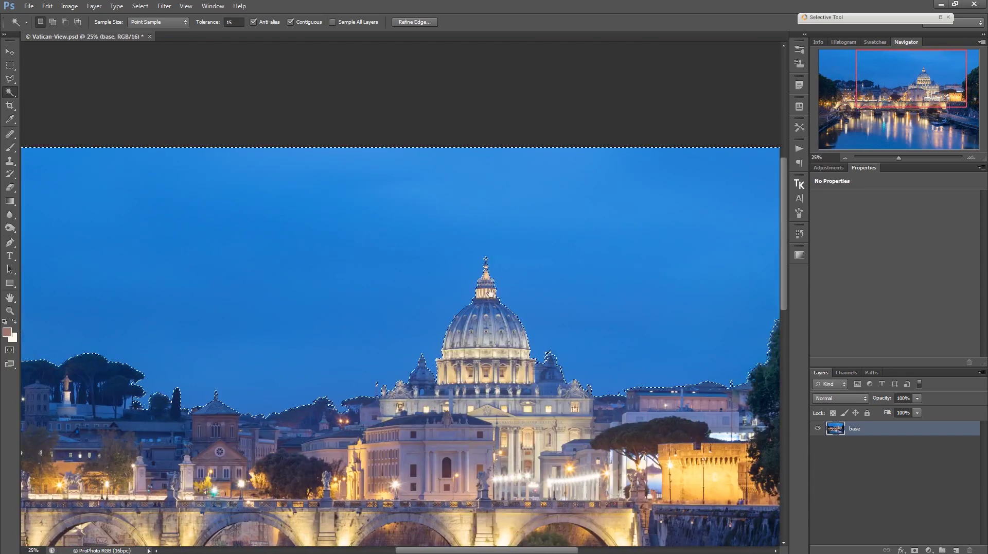
{"action": "left_click_drag", "start_coordinate": [541, 294], "coordinate": [430, 293]}
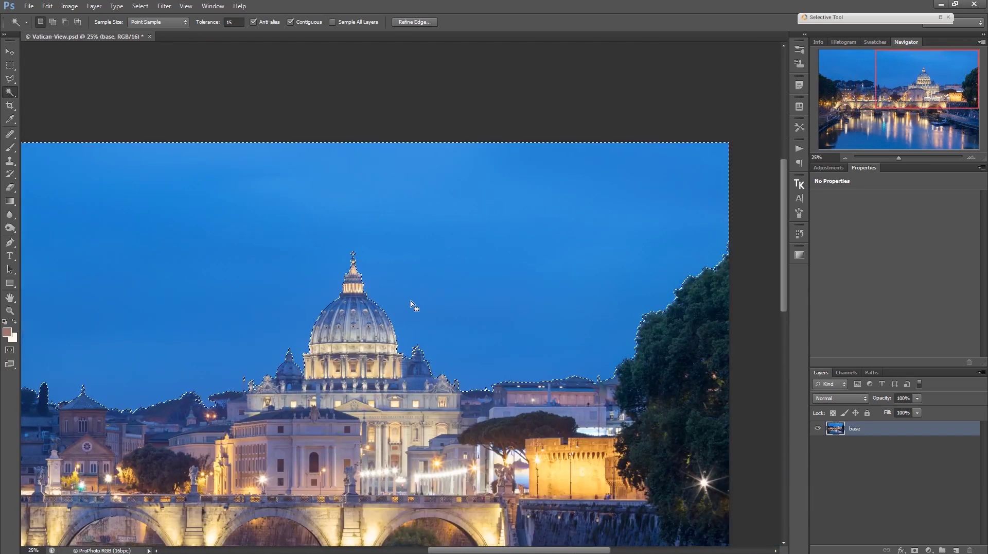
{"action": "left_click", "coordinate": [346, 314], "text": "ctrl"}
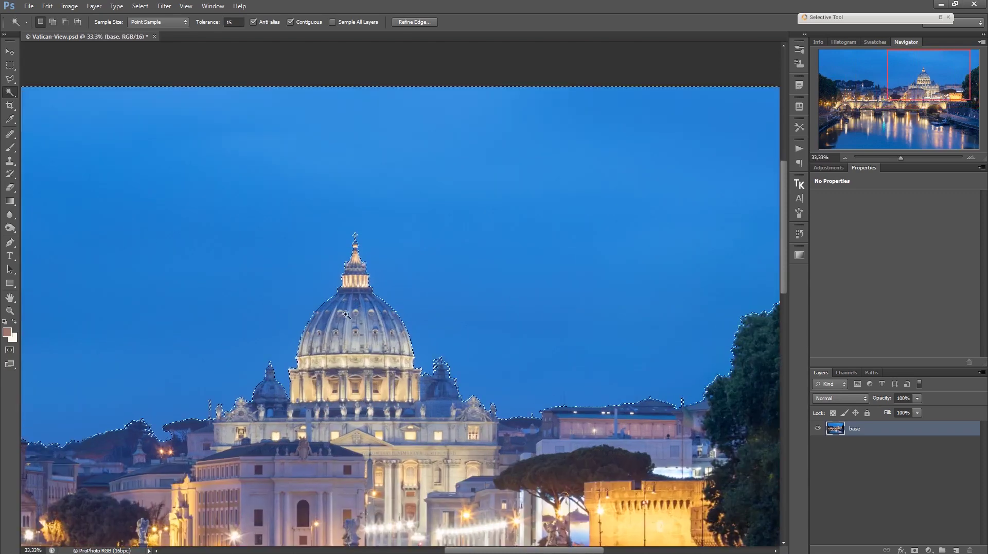
{"action": "left_click", "coordinate": [346, 314], "text": "ctrl"}
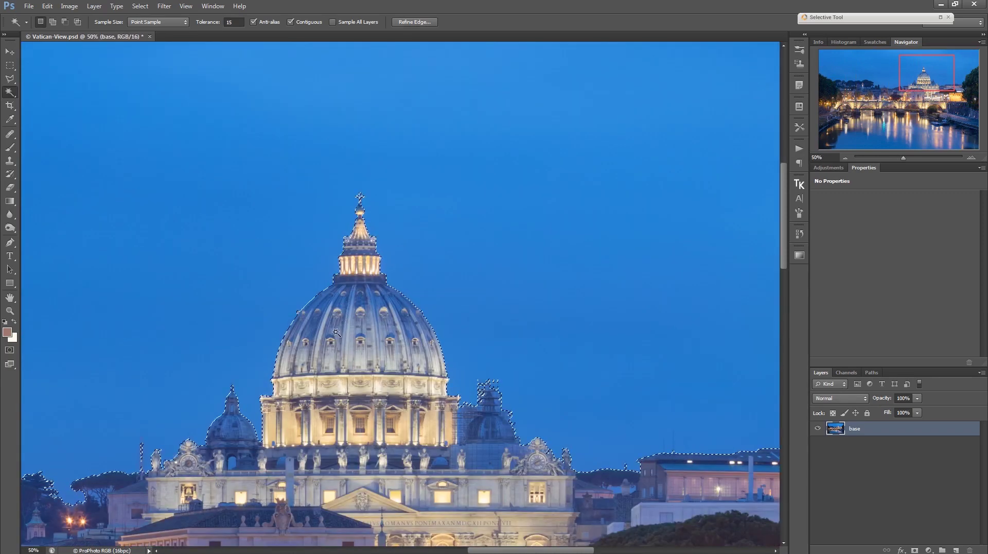
{"action": "key", "text": "ctrl+d"}
{"action": "left_click_drag", "start_coordinate": [213, 380], "coordinate": [129, 311]}
{"action": "left_click", "coordinate": [394, 341]}
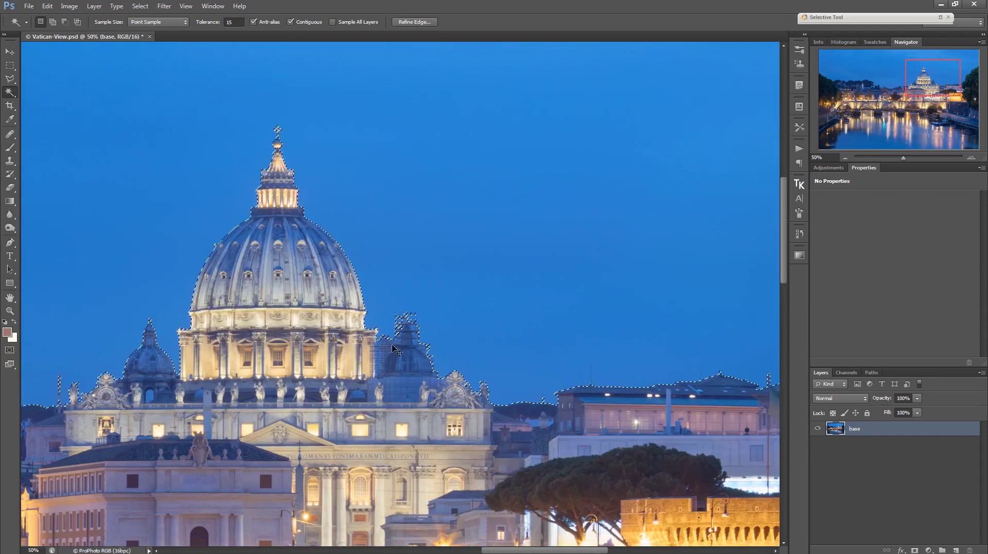
{"action": "left_click", "coordinate": [394, 341], "text": "ctrl"}
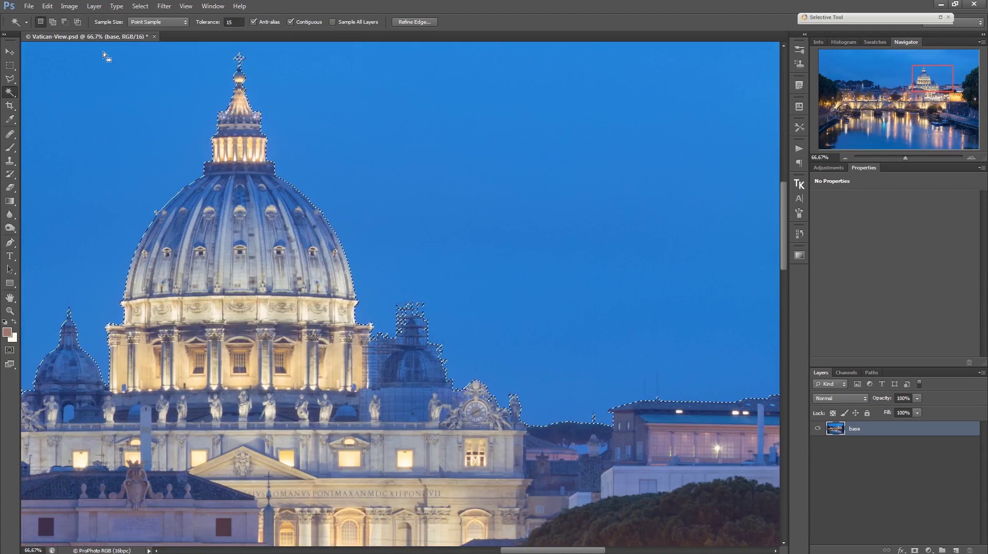
Step: Open Refine Edge for the sky selection, keep the Overlay view mode and magnify the dome to 200%
{"action": "left_click", "coordinate": [141, 6]}
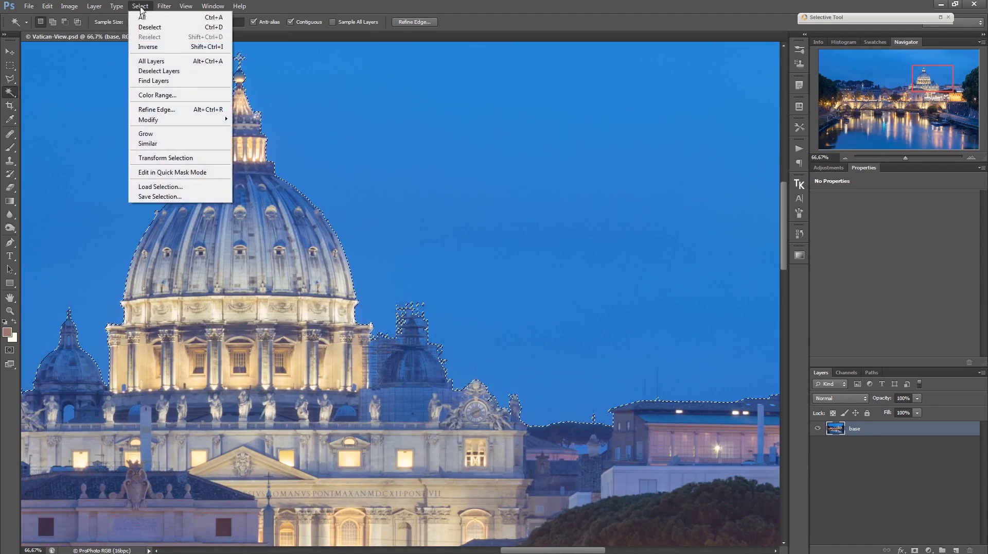
{"action": "left_click", "coordinate": [163, 110]}
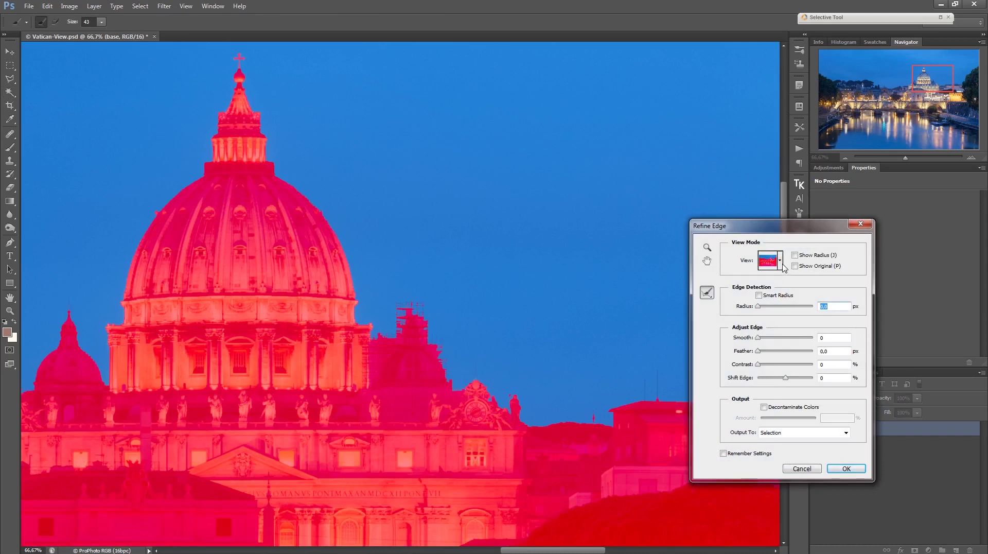
{"action": "left_click", "coordinate": [780, 261]}
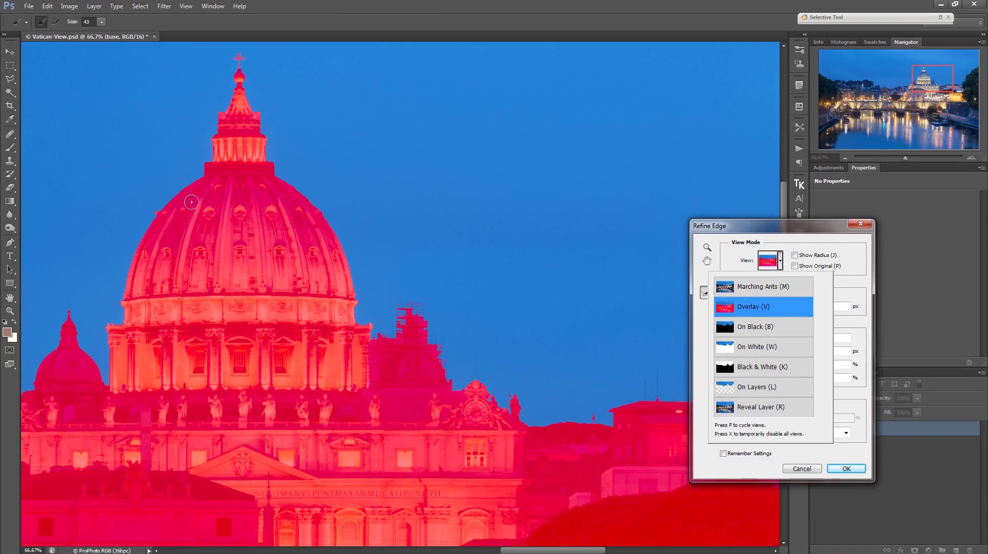
{"action": "left_click", "coordinate": [107, 262]}
{"action": "left_click", "coordinate": [106, 262]}
{"action": "left_click", "coordinate": [107, 262]}
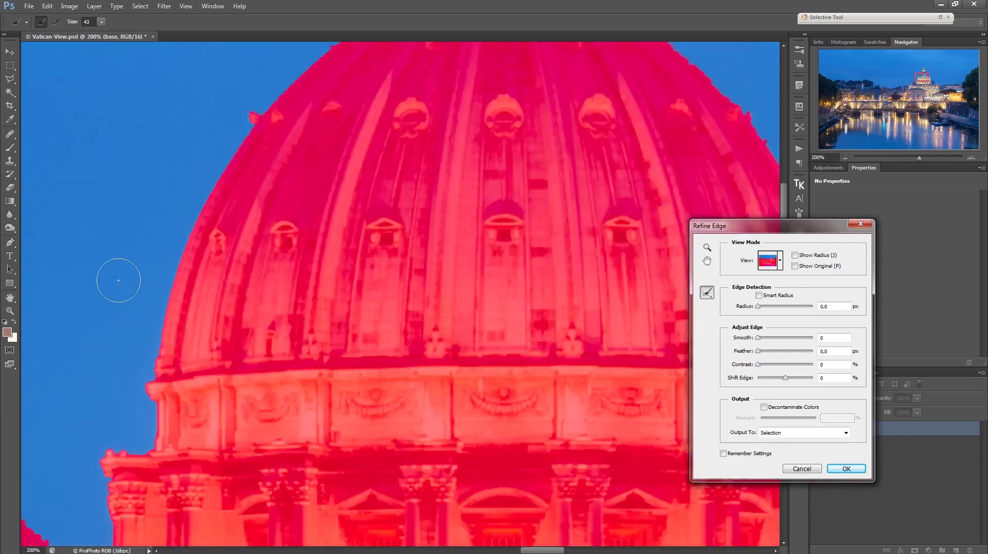
Step: Enable Smart Radius with a 0.7 px radius and check the selection edge along the dome and scaffolding
{"action": "left_click_drag", "start_coordinate": [513, 365], "coordinate": [178, 285]}
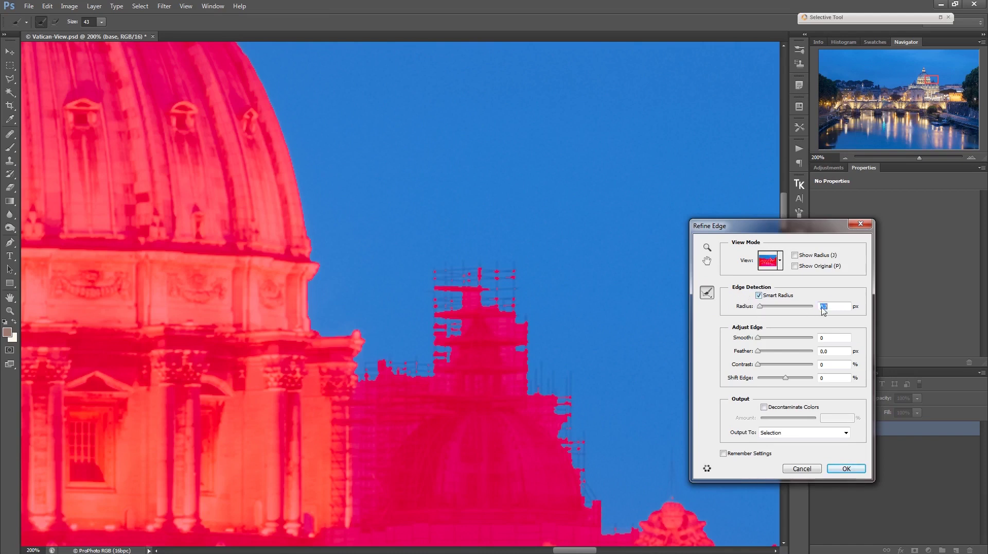
{"action": "key", "text": "Up"}
{"action": "left_click_drag", "start_coordinate": [288, 209], "coordinate": [509, 371]}
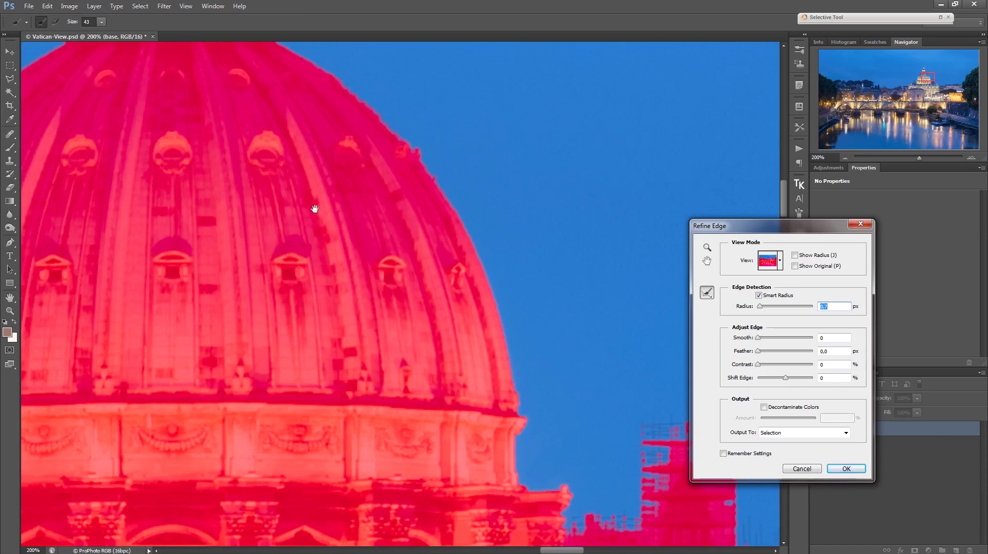
{"action": "left_click_drag", "start_coordinate": [315, 208], "coordinate": [452, 348]}
{"action": "left_click_drag", "start_coordinate": [529, 383], "coordinate": [318, 275]}
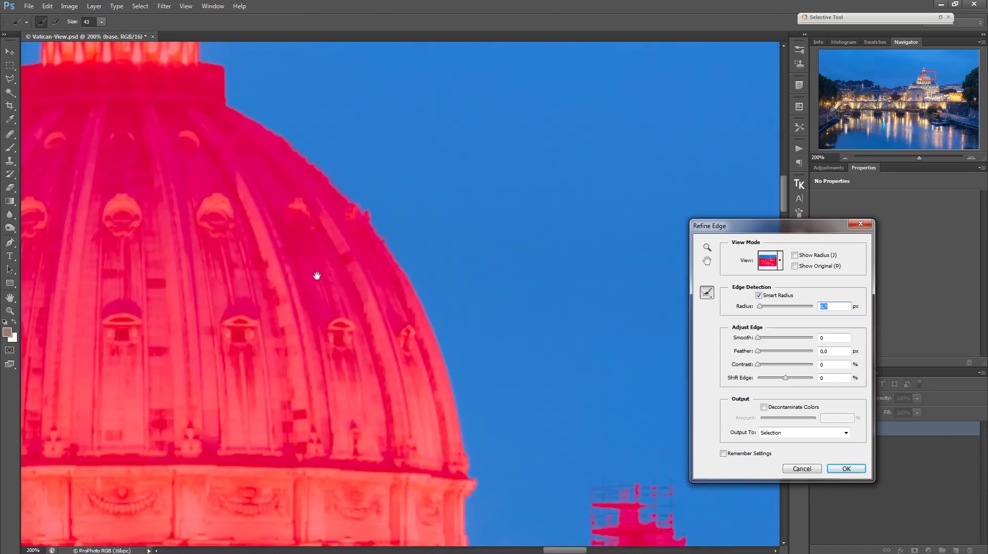
{"action": "left_click_drag", "start_coordinate": [550, 438], "coordinate": [440, 237]}
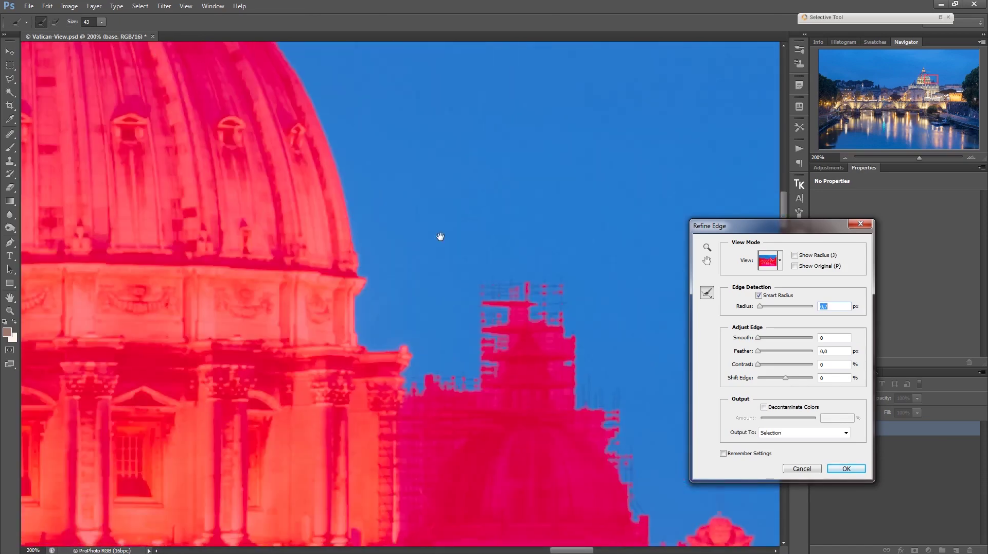
Step: Choose the Refine Radius Tool and set its brush diameter to 43 px
{"action": "left_click", "coordinate": [707, 293]}
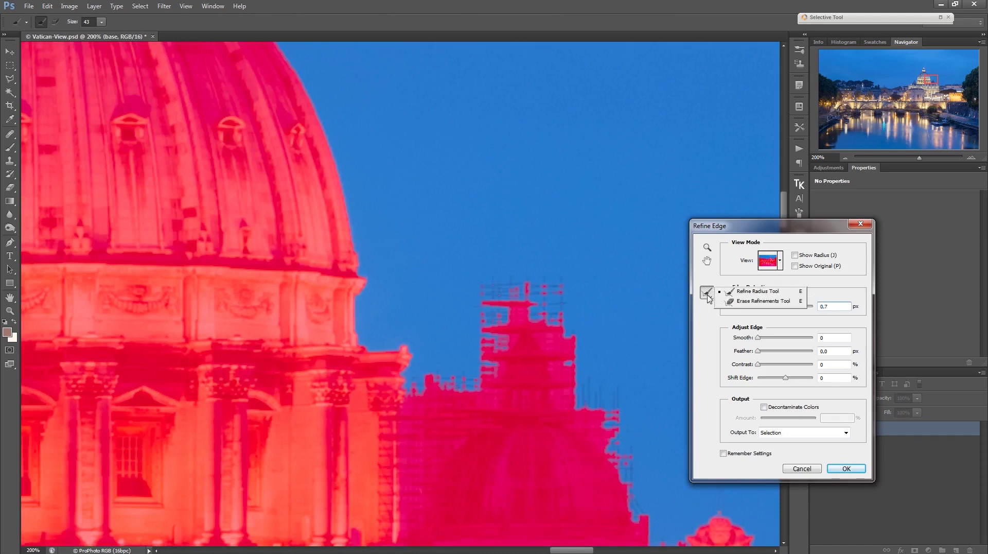
{"action": "left_click", "coordinate": [741, 295]}
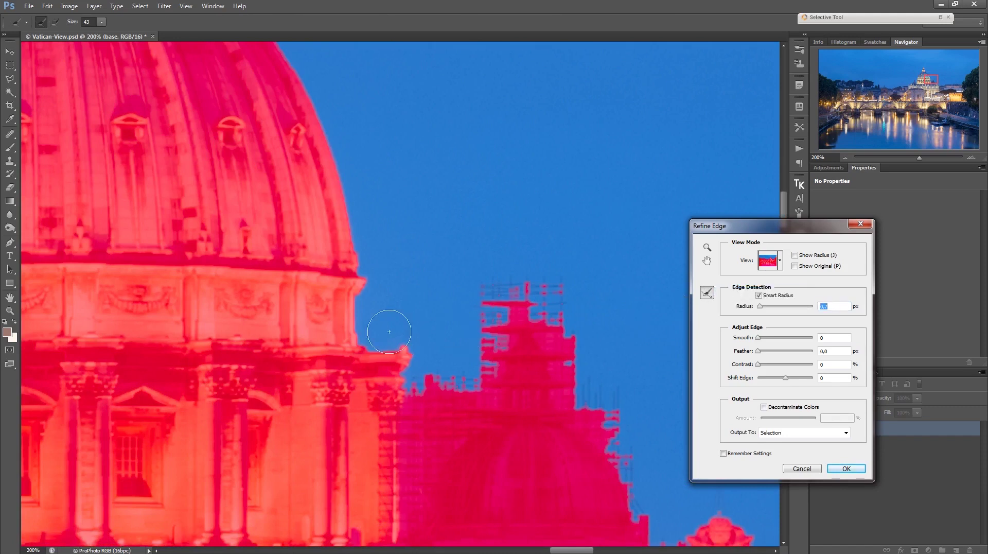
{"action": "right_click", "coordinate": [403, 325], "text": "alt"}
{"action": "right_click", "coordinate": [436, 326], "text": "alt"}
{"action": "right_click", "coordinate": [425, 327], "text": "alt"}
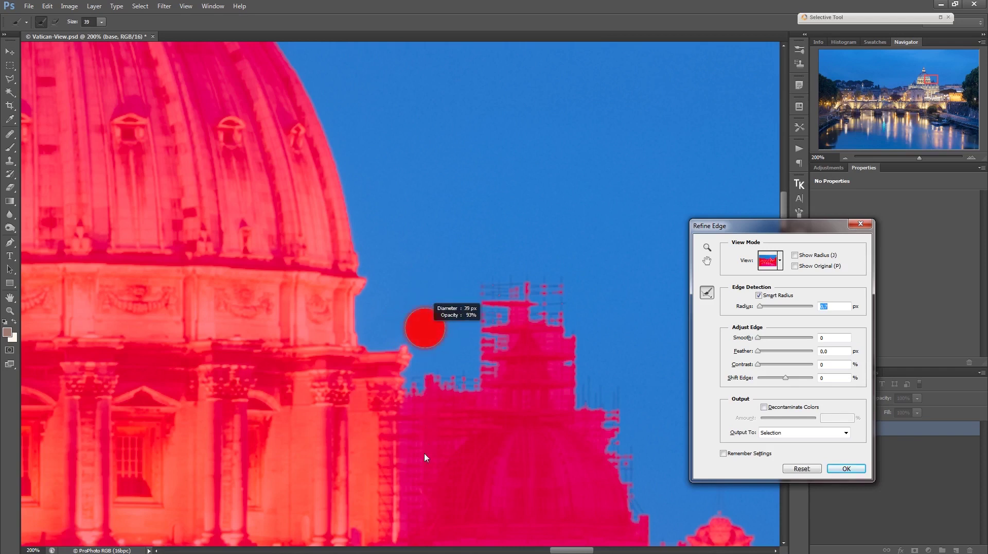
{"action": "right_click", "coordinate": [434, 332], "text": "alt"}
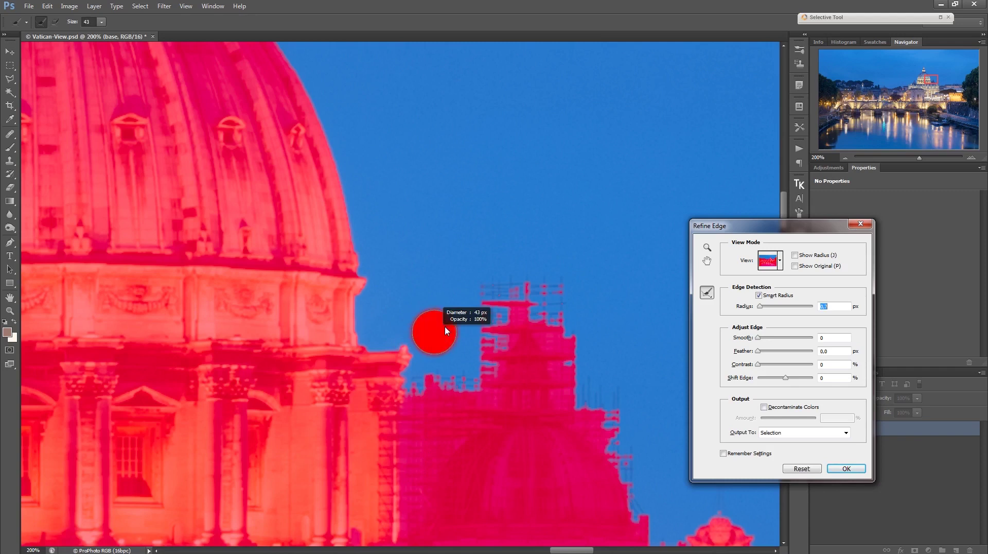
Step: Paint with the Refine Radius Tool over the scaffolding around the small dome to refine its edge against the sky
{"action": "mouse_move", "coordinate": [408, 395]}
{"action": "left_mouse_down"}
{"action": "mouse_move", "coordinate": [471, 385]}
{"action": "mouse_move", "coordinate": [488, 296]}
{"action": "mouse_move", "coordinate": [550, 297]}
{"action": "mouse_move", "coordinate": [566, 321]}
{"action": "mouse_move", "coordinate": [563, 386]}
{"action": "mouse_move", "coordinate": [592, 371]}
{"action": "left_mouse_up"}
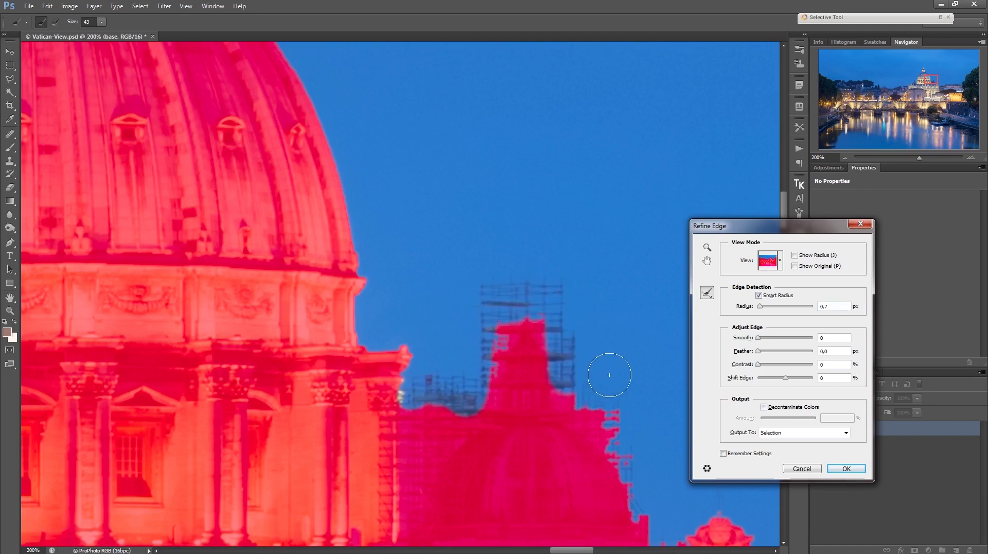
{"action": "left_click_drag", "start_coordinate": [467, 386], "coordinate": [415, 336]}
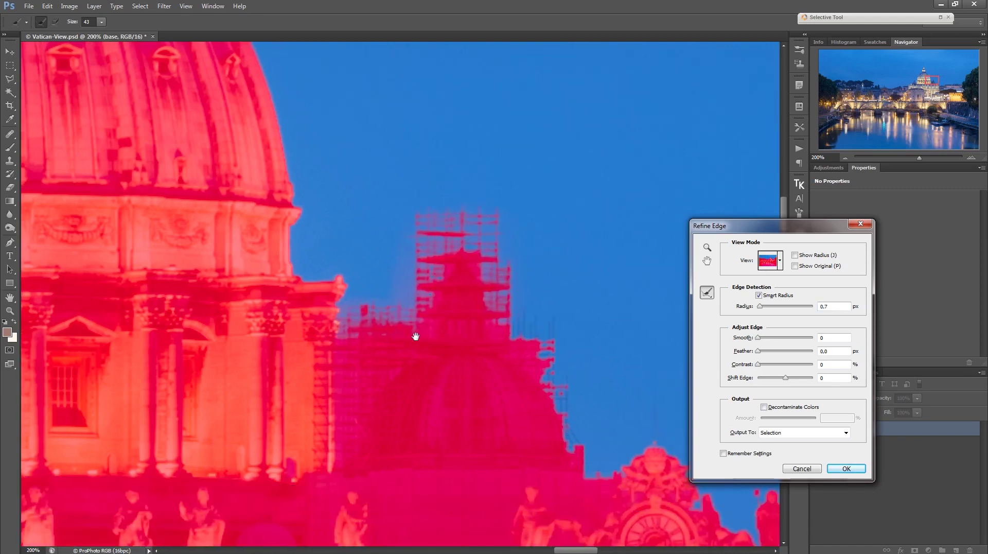
{"action": "mouse_move", "coordinate": [356, 309]}
{"action": "left_mouse_down"}
{"action": "mouse_move", "coordinate": [368, 359]}
{"action": "mouse_move", "coordinate": [376, 316]}
{"action": "mouse_move", "coordinate": [392, 334]}
{"action": "mouse_move", "coordinate": [409, 250]}
{"action": "left_mouse_up"}
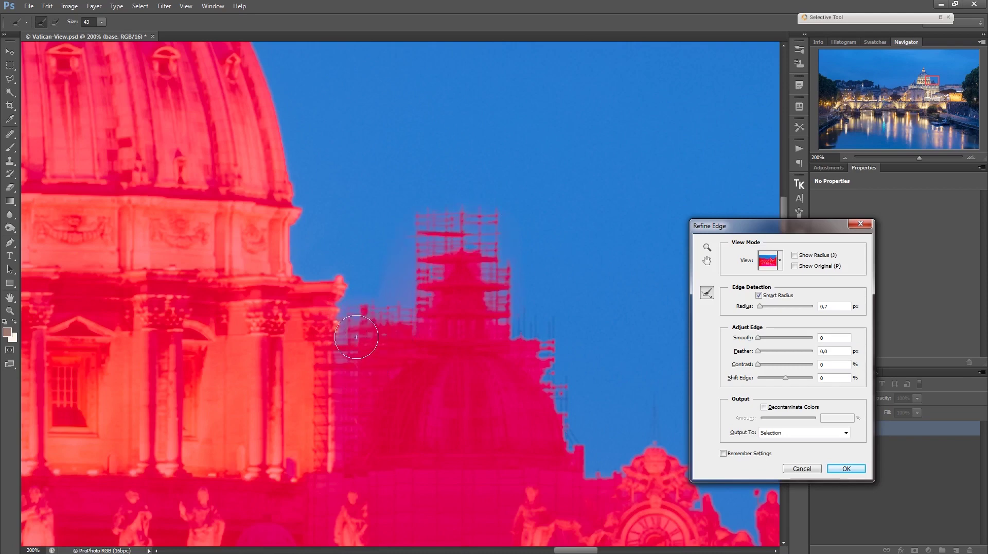
{"action": "left_click_drag", "start_coordinate": [551, 346], "coordinate": [337, 322]}
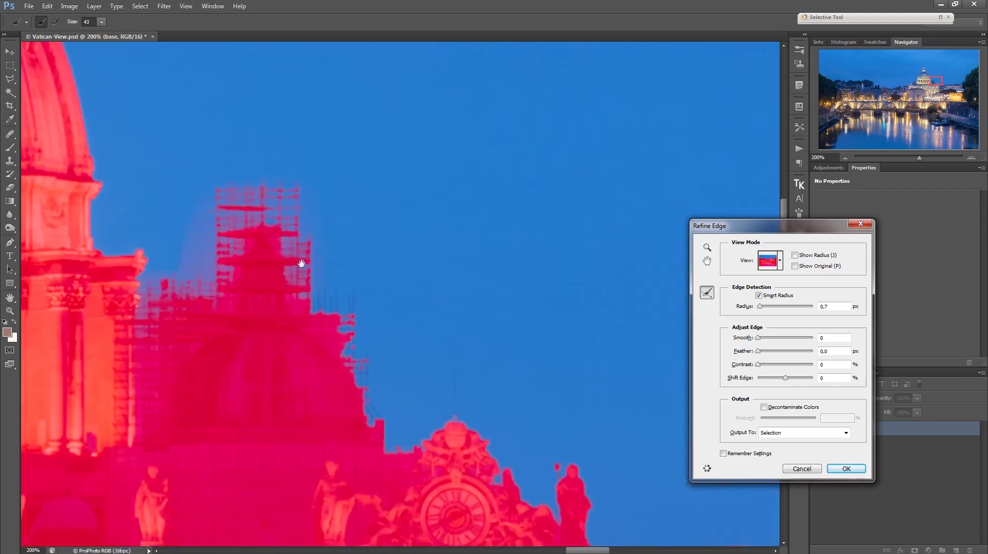
{"action": "mouse_move", "coordinate": [302, 253]}
{"action": "left_mouse_down"}
{"action": "mouse_move", "coordinate": [314, 310]}
{"action": "mouse_move", "coordinate": [352, 316]}
{"action": "mouse_move", "coordinate": [344, 355]}
{"action": "mouse_move", "coordinate": [373, 412]}
{"action": "mouse_move", "coordinate": [451, 412]}
{"action": "left_mouse_up"}
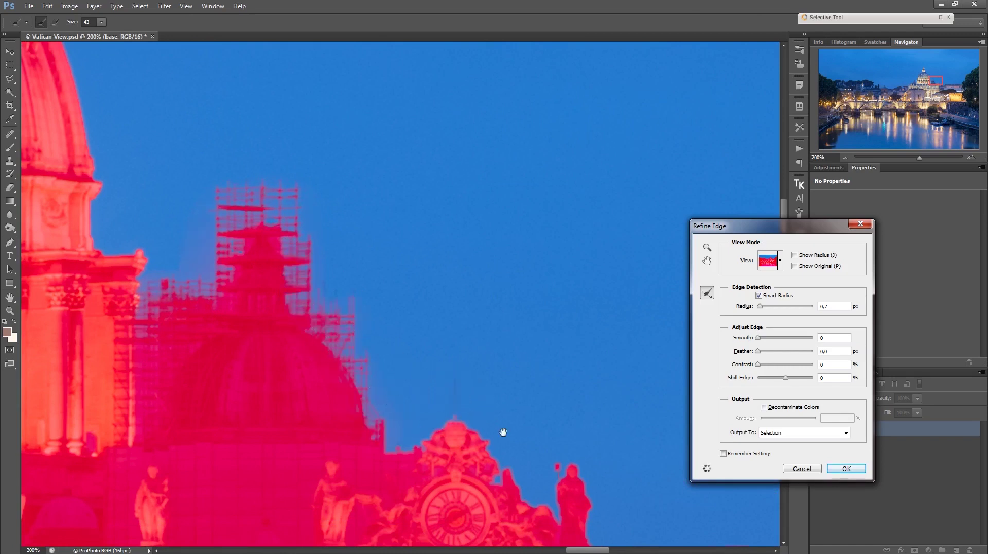
Step: Paint with the Refine Radius Tool over the scaffolded dome, the roofline beside it and the hill skyline
{"action": "mouse_move", "coordinate": [220, 305]}
{"action": "left_mouse_down"}
{"action": "mouse_move", "coordinate": [254, 228]}
{"action": "mouse_move", "coordinate": [269, 230]}
{"action": "mouse_move", "coordinate": [281, 251]}
{"action": "mouse_move", "coordinate": [238, 223]}
{"action": "mouse_move", "coordinate": [229, 263]}
{"action": "left_mouse_up"}
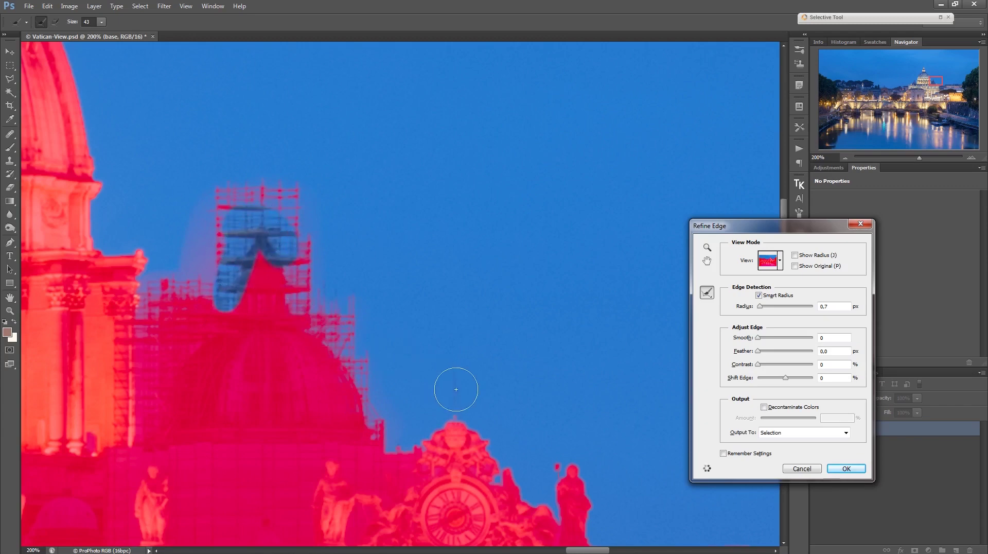
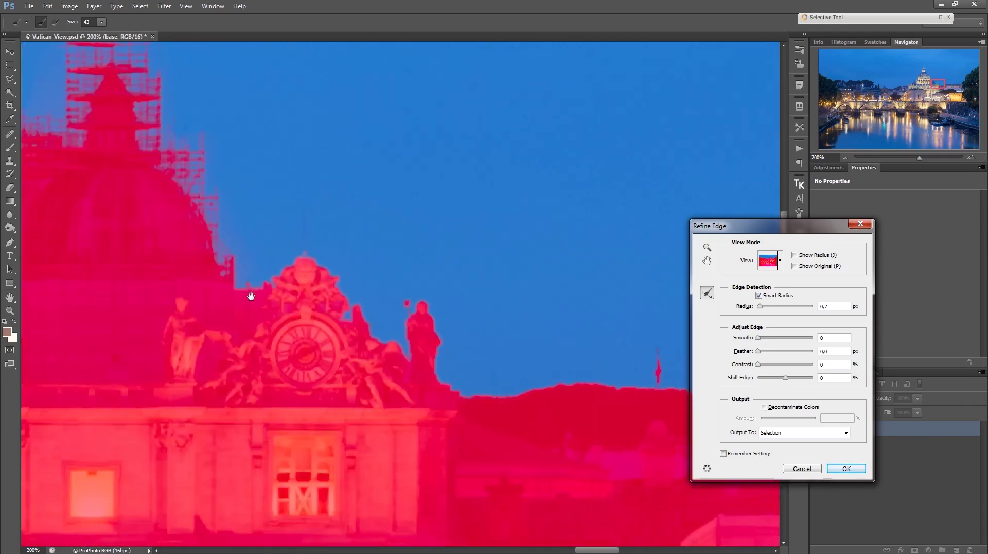
{"action": "mouse_move", "coordinate": [240, 312]}
{"action": "left_mouse_down"}
{"action": "mouse_move", "coordinate": [259, 282]}
{"action": "mouse_move", "coordinate": [242, 311]}
{"action": "mouse_move", "coordinate": [220, 246]}
{"action": "mouse_move", "coordinate": [227, 222]}
{"action": "left_mouse_up"}
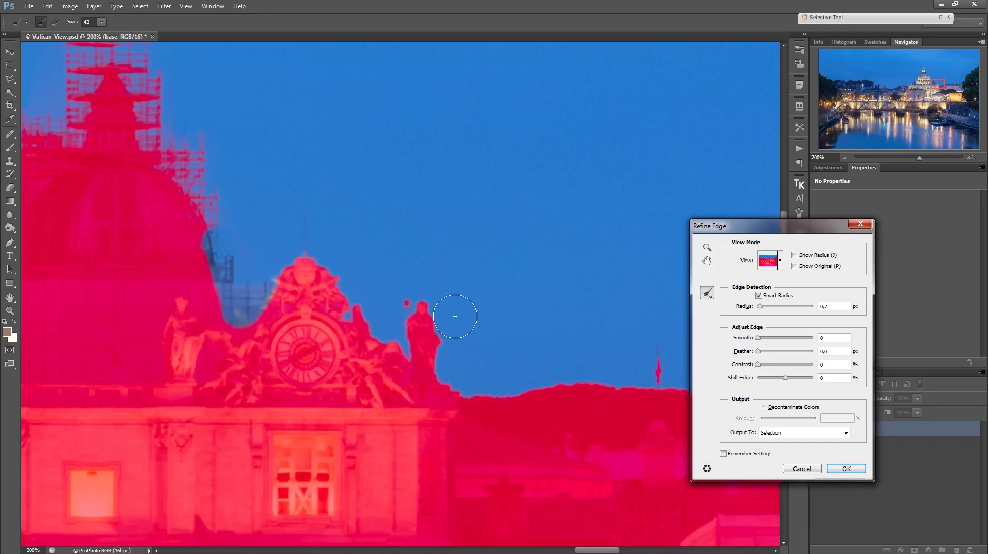
{"action": "mouse_move", "coordinate": [481, 346]}
{"action": "left_mouse_down"}
{"action": "mouse_move", "coordinate": [478, 366]}
{"action": "mouse_move", "coordinate": [278, 316]}
{"action": "mouse_move", "coordinate": [279, 307]}
{"action": "mouse_move", "coordinate": [209, 301]}
{"action": "mouse_move", "coordinate": [404, 286]}
{"action": "mouse_move", "coordinate": [490, 306]}
{"action": "left_mouse_up"}
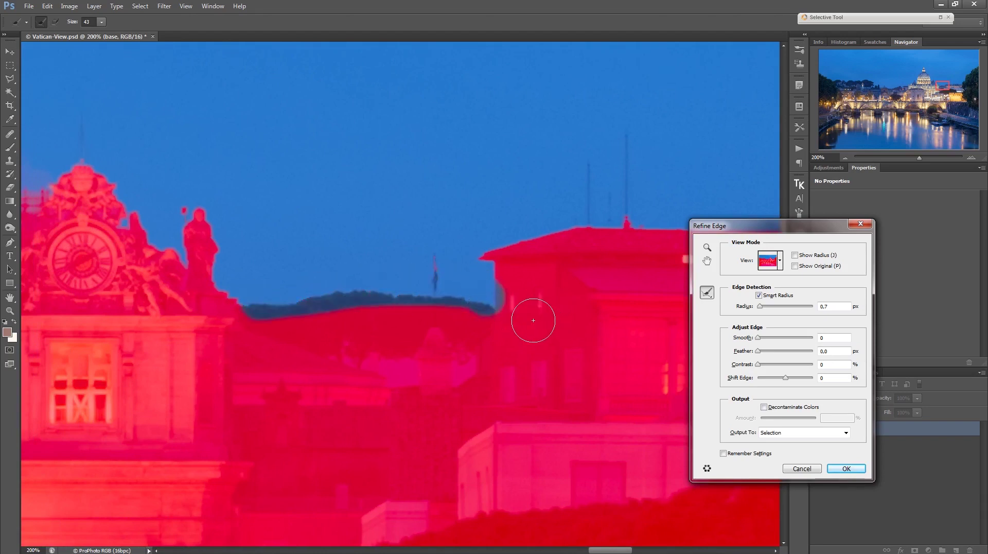
{"action": "mouse_move", "coordinate": [470, 326]}
{"action": "left_mouse_down"}
{"action": "mouse_move", "coordinate": [321, 308]}
{"action": "mouse_move", "coordinate": [531, 298]}
{"action": "mouse_move", "coordinate": [360, 370]}
{"action": "left_mouse_up"}
{"action": "mouse_move", "coordinate": [536, 181]}
{"action": "left_mouse_down"}
{"action": "mouse_move", "coordinate": [370, 304]}
{"action": "mouse_move", "coordinate": [326, 309]}
{"action": "mouse_move", "coordinate": [386, 231]}
{"action": "mouse_move", "coordinate": [451, 234]}
{"action": "mouse_move", "coordinate": [489, 128]}
{"action": "mouse_move", "coordinate": [468, 93]}
{"action": "left_mouse_up"}
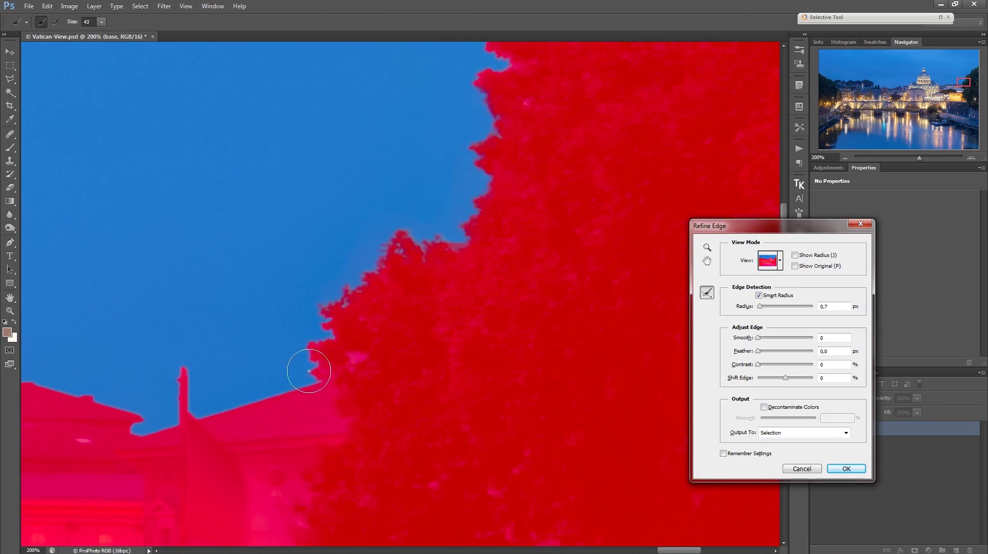
Step: Paint with the Refine Radius Tool along the foliage edge of the large tree on the image's right side
{"action": "left_click_drag", "start_coordinate": [308, 366], "coordinate": [330, 330]}
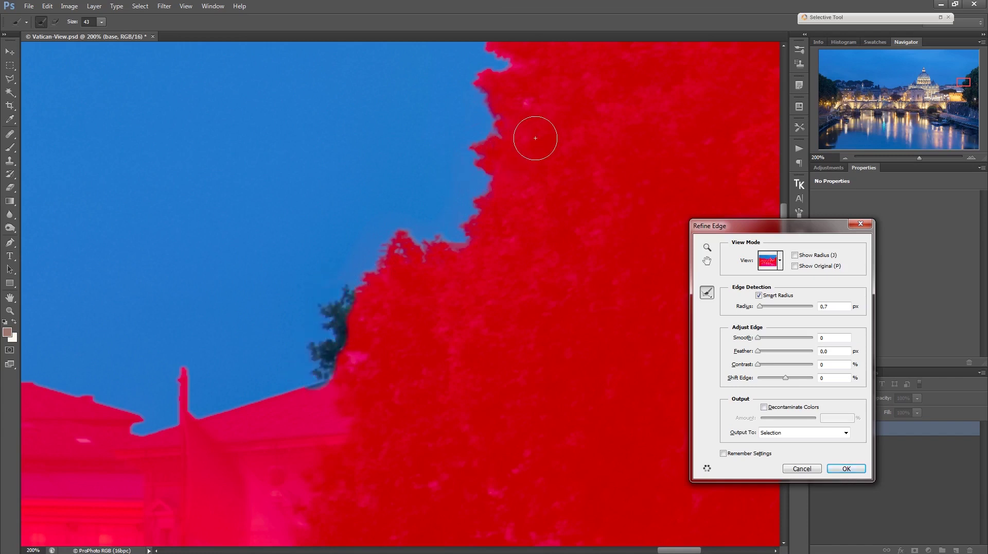
{"action": "left_click_drag", "start_coordinate": [468, 214], "coordinate": [388, 355]}
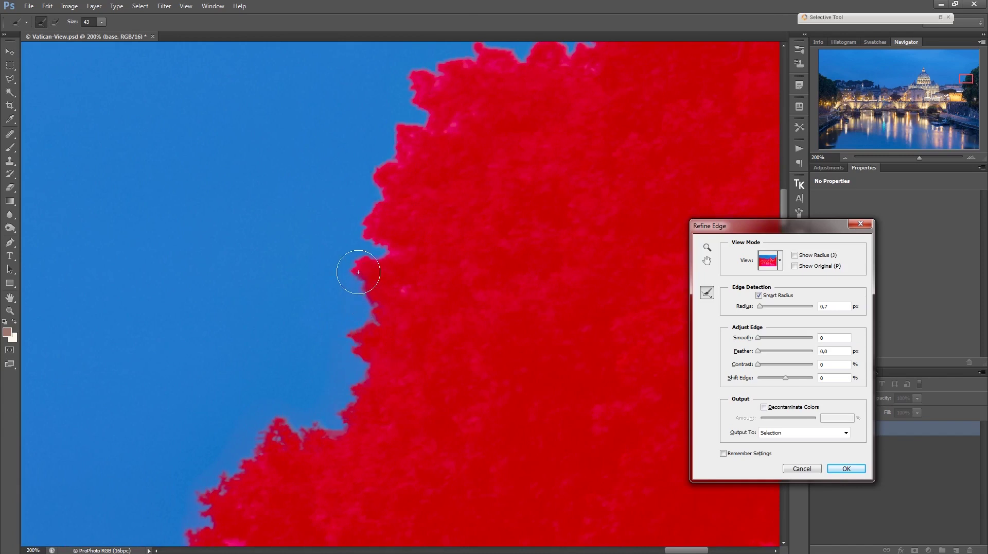
{"action": "mouse_move", "coordinate": [360, 269]}
{"action": "left_mouse_down"}
{"action": "mouse_move", "coordinate": [364, 211]}
{"action": "mouse_move", "coordinate": [395, 133]}
{"action": "mouse_move", "coordinate": [429, 116]}
{"action": "mouse_move", "coordinate": [470, 124]}
{"action": "mouse_move", "coordinate": [383, 248]}
{"action": "mouse_move", "coordinate": [327, 298]}
{"action": "mouse_move", "coordinate": [311, 291]}
{"action": "mouse_move", "coordinate": [323, 261]}
{"action": "mouse_move", "coordinate": [372, 240]}
{"action": "mouse_move", "coordinate": [475, 239]}
{"action": "mouse_move", "coordinate": [572, 120]}
{"action": "mouse_move", "coordinate": [591, 132]}
{"action": "left_mouse_up"}
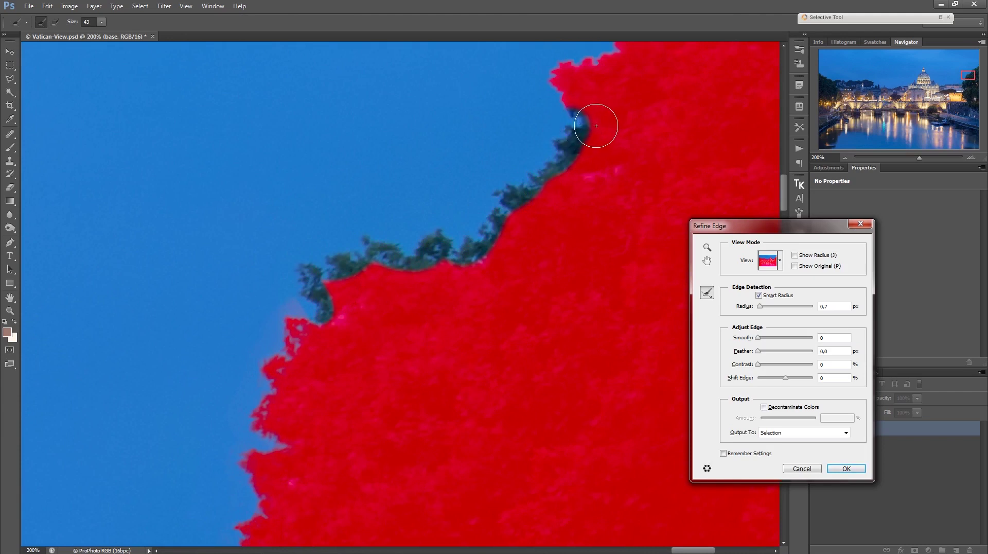
{"action": "left_click_drag", "start_coordinate": [608, 114], "coordinate": [434, 264]}
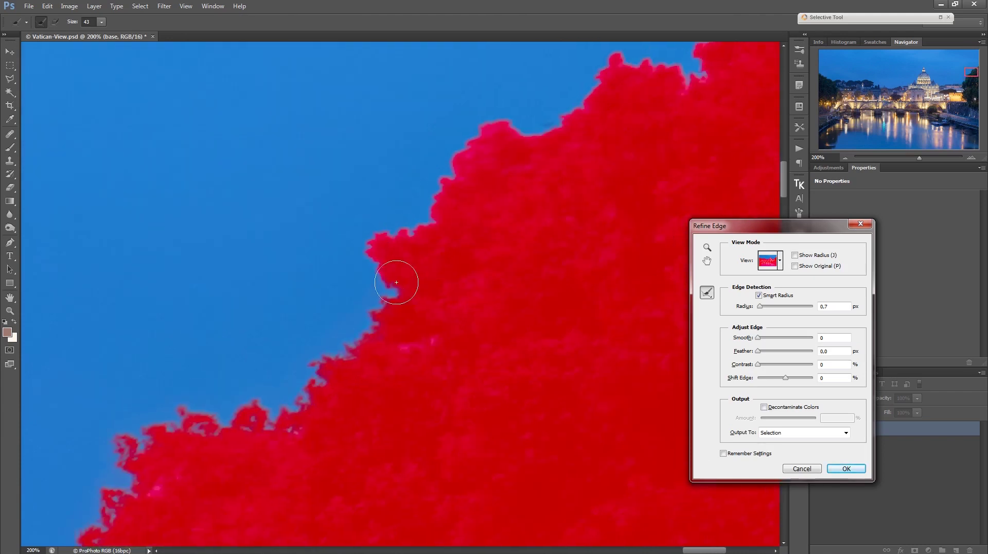
{"action": "mouse_move", "coordinate": [450, 206]}
{"action": "left_mouse_down"}
{"action": "mouse_move", "coordinate": [475, 132]}
{"action": "mouse_move", "coordinate": [385, 260]}
{"action": "mouse_move", "coordinate": [429, 216]}
{"action": "left_mouse_up"}
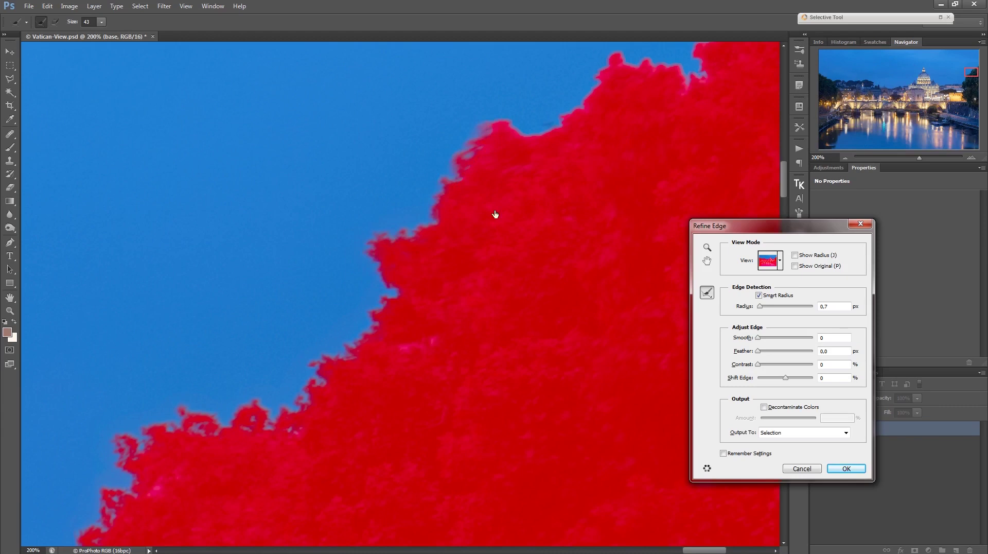
Step: Refine the edge of the small dome left of the main dome with the Refine Radius Tool, and accept the refined selection
{"action": "mouse_move", "coordinate": [286, 309]}
{"action": "left_mouse_down"}
{"action": "mouse_move", "coordinate": [342, 240]}
{"action": "mouse_move", "coordinate": [170, 350]}
{"action": "mouse_move", "coordinate": [452, 258]}
{"action": "mouse_move", "coordinate": [335, 225]}
{"action": "mouse_move", "coordinate": [271, 237]}
{"action": "mouse_move", "coordinate": [287, 309]}
{"action": "mouse_move", "coordinate": [265, 303]}
{"action": "mouse_move", "coordinate": [280, 300]}
{"action": "left_mouse_up"}
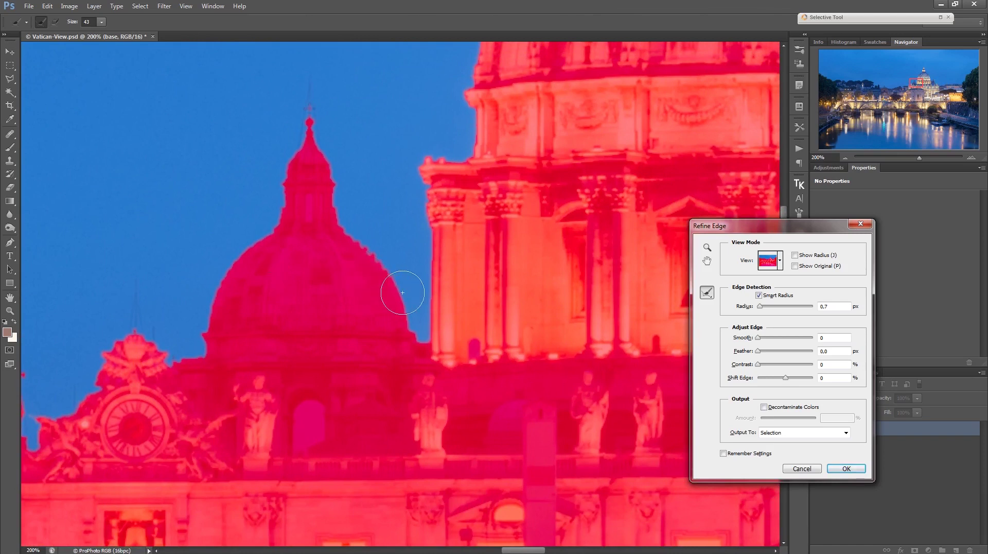
{"action": "mouse_move", "coordinate": [406, 281]}
{"action": "left_mouse_down"}
{"action": "mouse_move", "coordinate": [397, 288]}
{"action": "mouse_move", "coordinate": [393, 265]}
{"action": "mouse_move", "coordinate": [342, 201]}
{"action": "mouse_move", "coordinate": [370, 165]}
{"action": "mouse_move", "coordinate": [393, 221]}
{"action": "mouse_move", "coordinate": [404, 216]}
{"action": "left_mouse_up"}
{"action": "left_click_drag", "start_coordinate": [151, 344], "coordinate": [273, 285]}
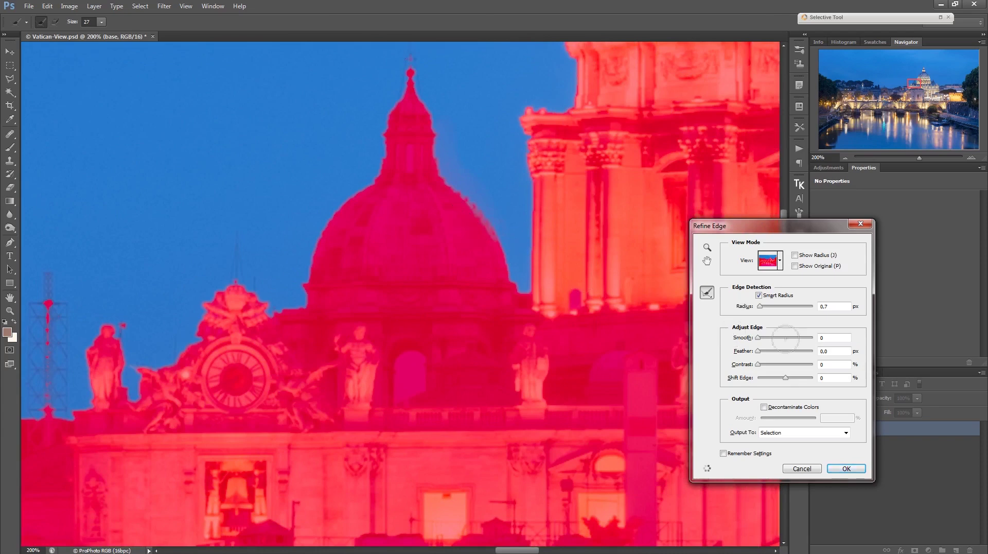
{"action": "left_click", "coordinate": [846, 468]}
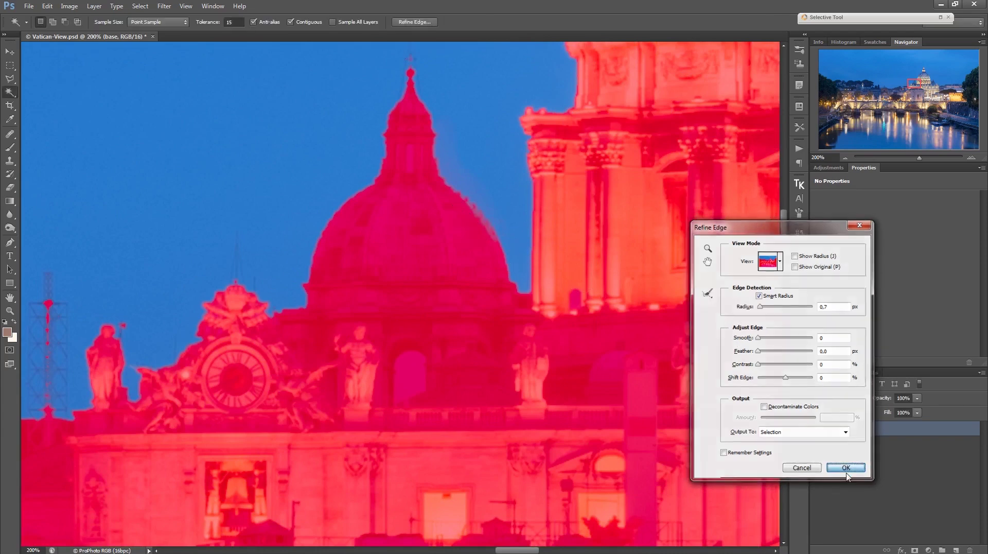
Step: Save the refined sky selection as a new alpha channel, and display that channel alone without an active selection
{"action": "left_click", "coordinate": [495, 333], "text": "alt"}
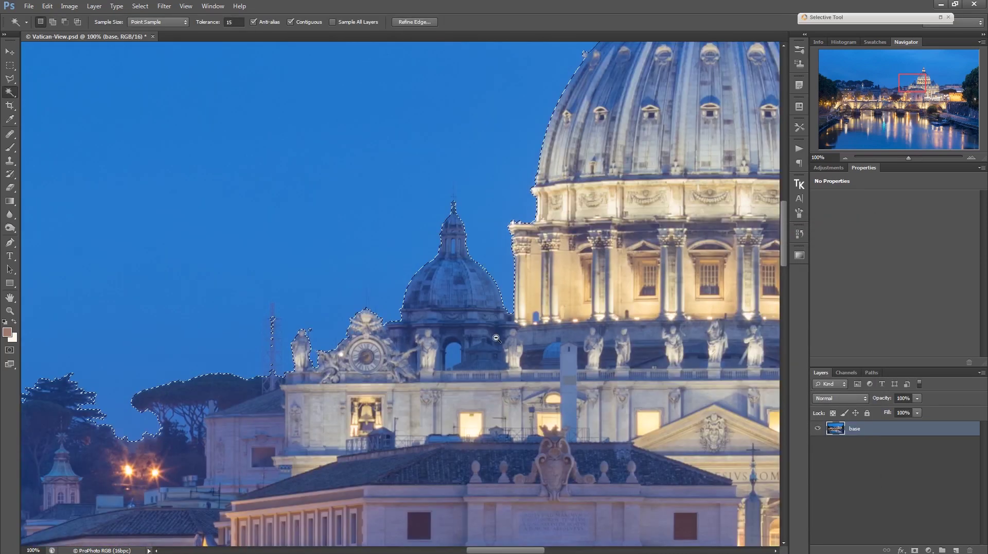
{"action": "left_click", "coordinate": [495, 342], "text": "alt"}
{"action": "left_click", "coordinate": [495, 341], "text": "alt"}
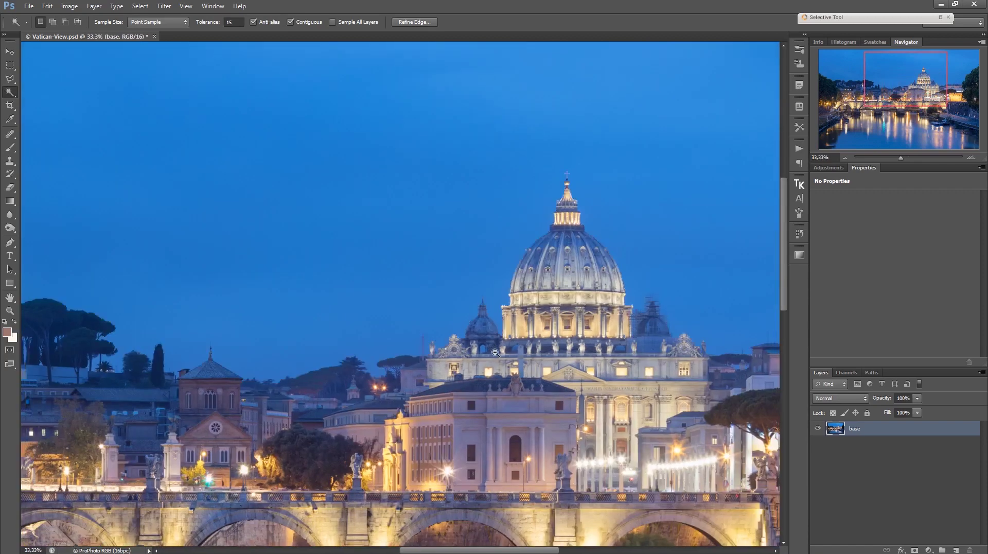
{"action": "left_click", "coordinate": [499, 350], "text": "alt"}
{"action": "left_click", "coordinate": [504, 360], "text": "alt"}
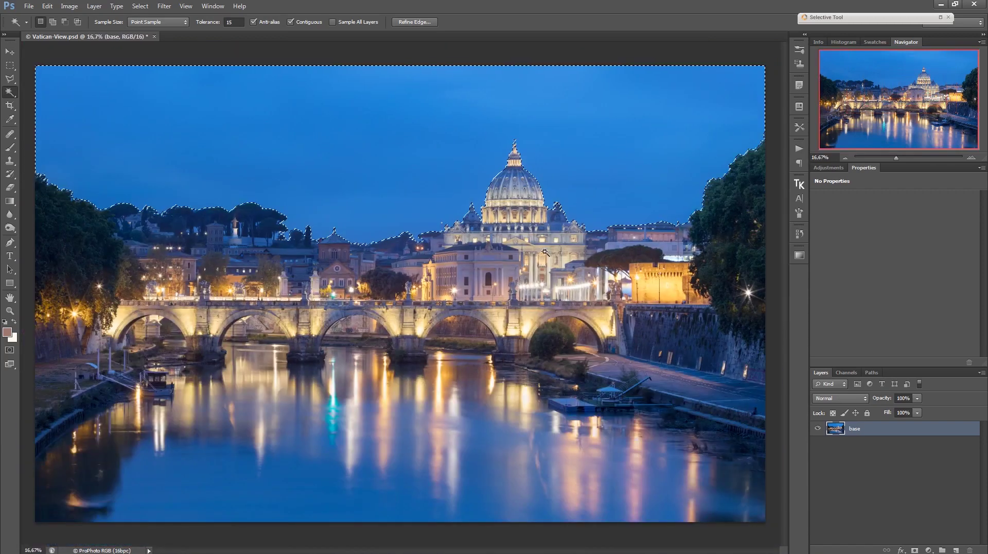
{"action": "left_click", "coordinate": [846, 372]}
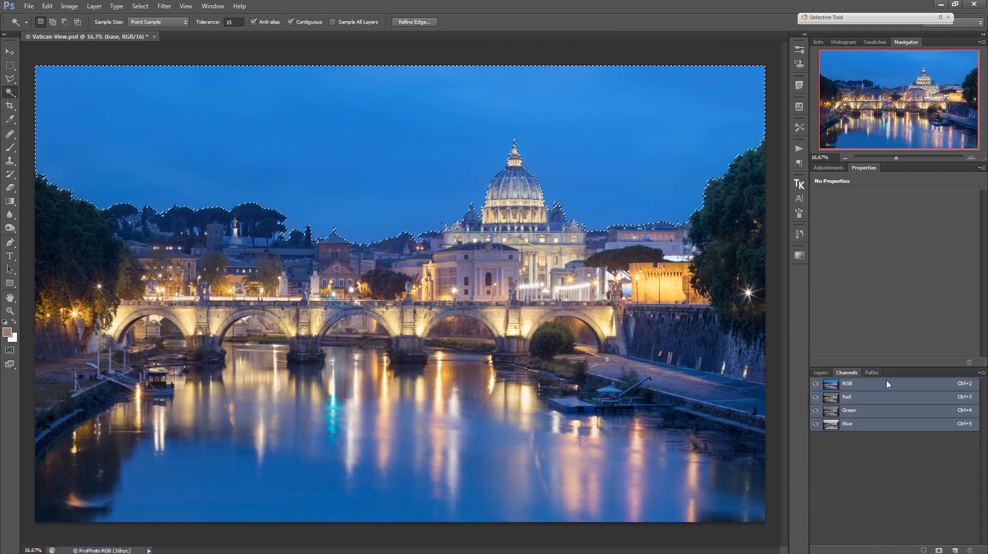
{"action": "left_click", "coordinate": [940, 549]}
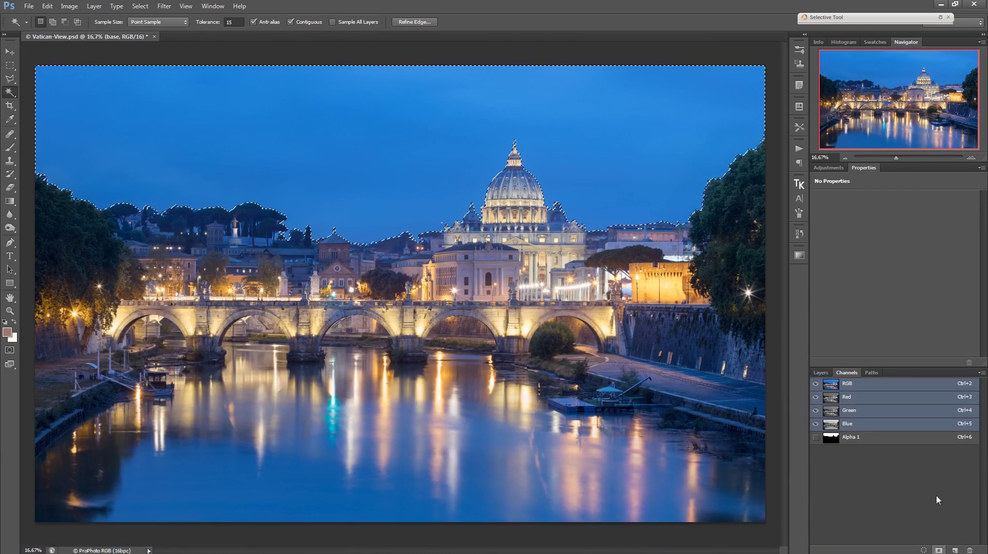
{"action": "left_click", "coordinate": [853, 441]}
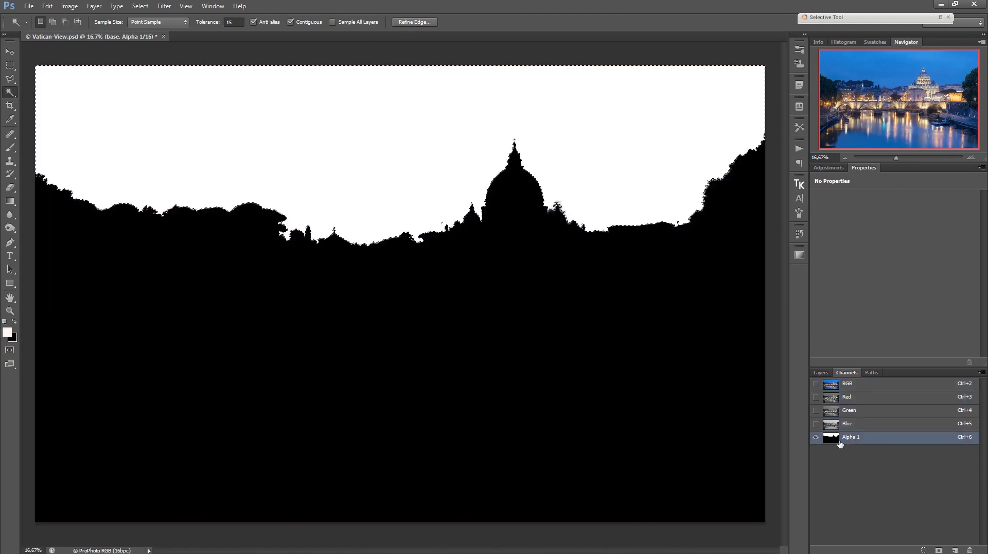
{"action": "key", "text": "ctrl+d"}
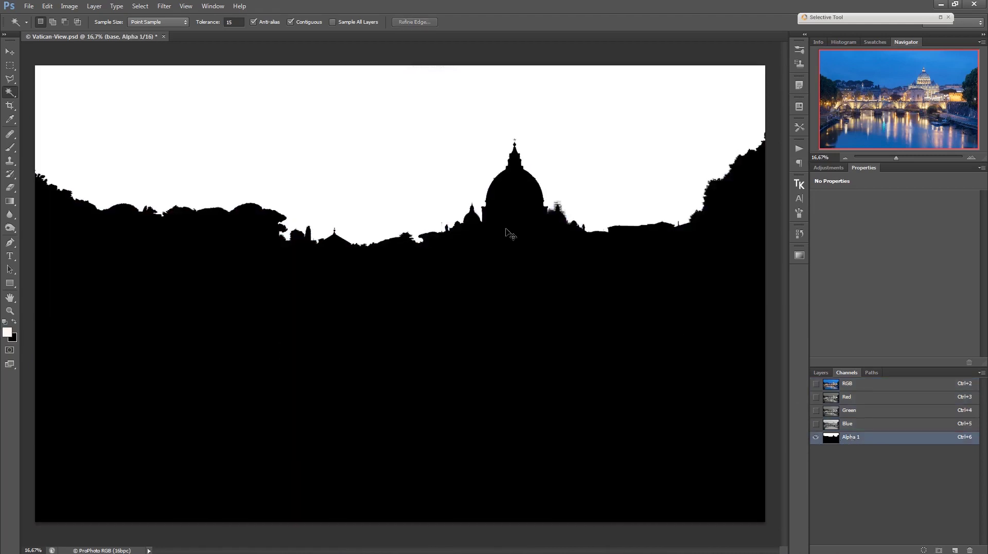
Step: Examine the sky mask's edges around the main dome, the side domes and the scaffolding
{"action": "left_click", "coordinate": [480, 185], "text": "ctrl"}
{"action": "left_click_drag", "start_coordinate": [637, 245], "coordinate": [490, 276]}
{"action": "left_click", "coordinate": [504, 268], "text": "ctrl"}
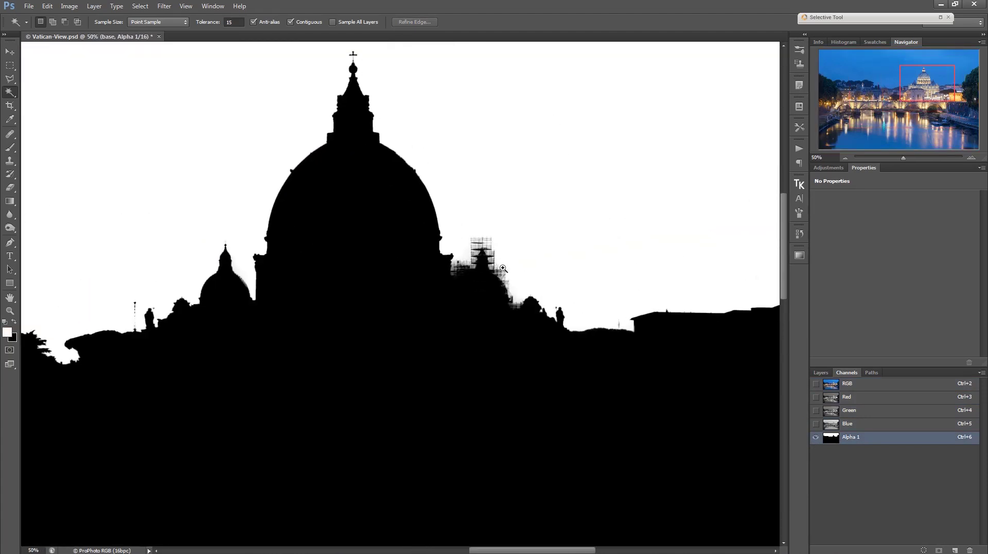
{"action": "left_click", "coordinate": [503, 269], "text": "ctrl"}
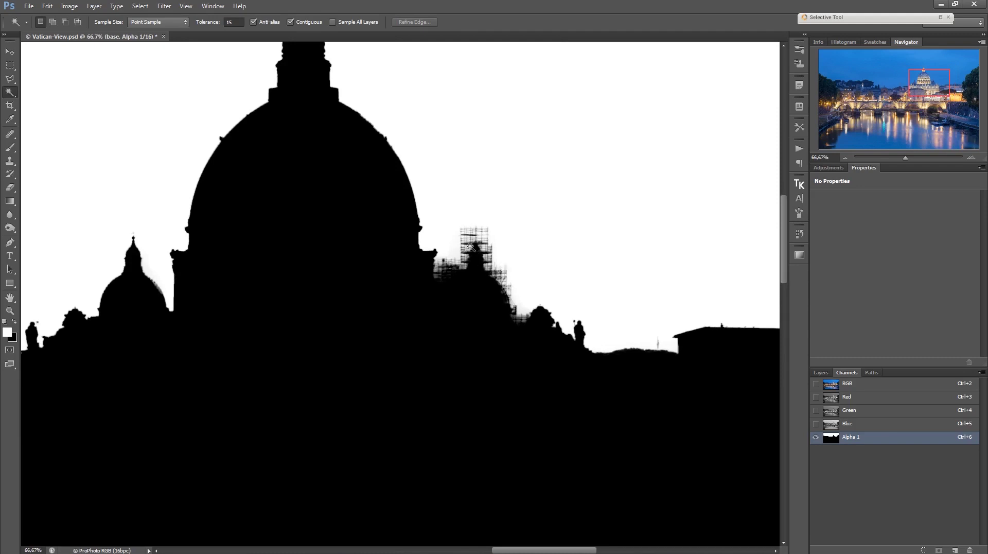
{"action": "left_click_drag", "start_coordinate": [365, 274], "coordinate": [499, 359]}
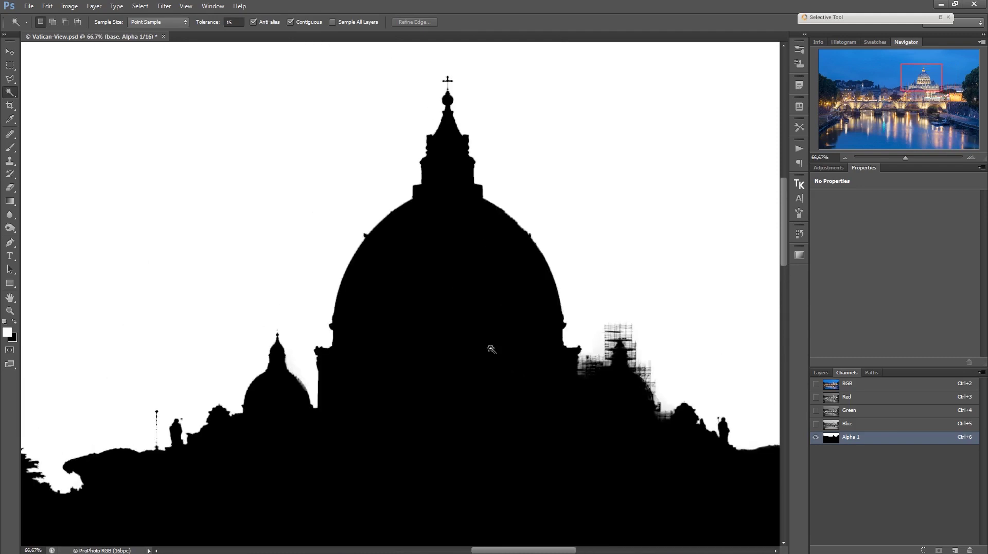
{"action": "left_click", "coordinate": [489, 325], "text": "ctrl+alt"}
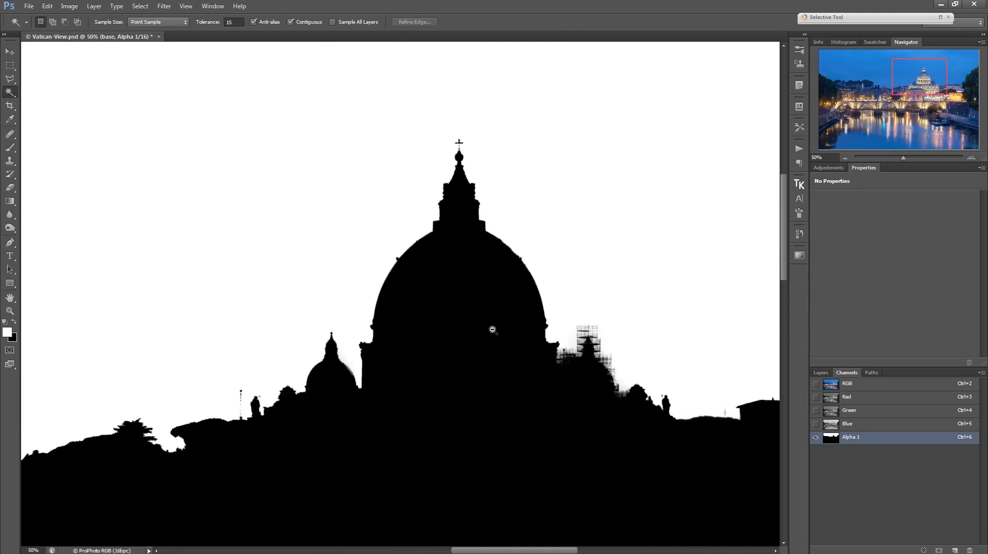
{"action": "left_click", "coordinate": [491, 330], "text": "ctrl+alt"}
{"action": "left_click", "coordinate": [491, 333], "text": "ctrl+alt"}
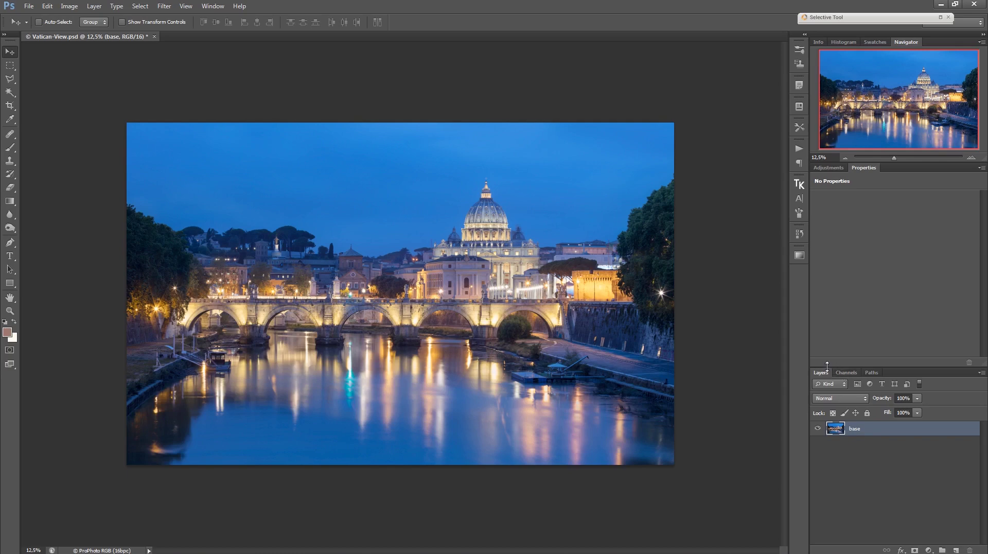
Step: Save the RGB composite's luminosity selection as a new alpha channel, and display that channel alone without the selection
{"action": "left_click", "coordinate": [847, 373]}
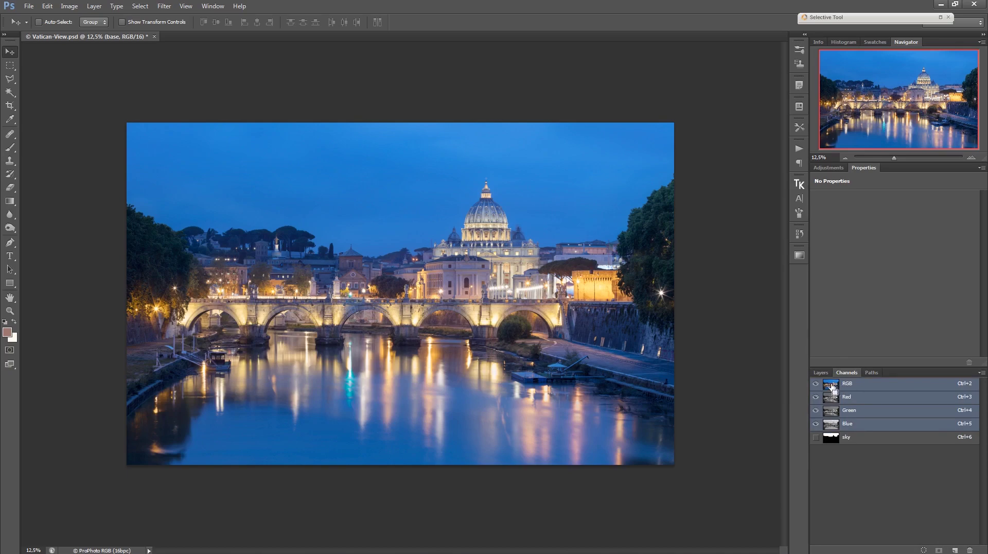
{"action": "key", "text": "ctrl+alt+2"}
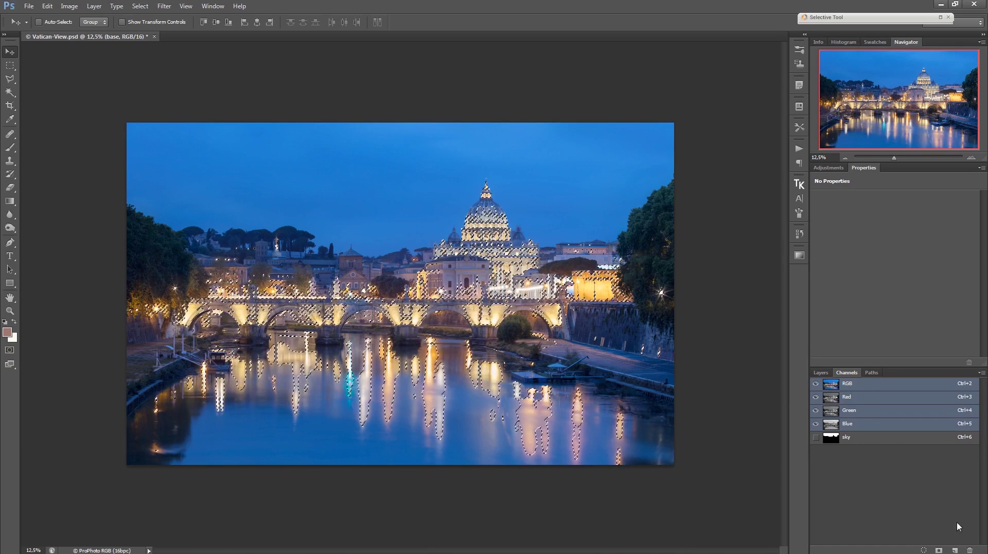
{"action": "left_click", "coordinate": [940, 550]}
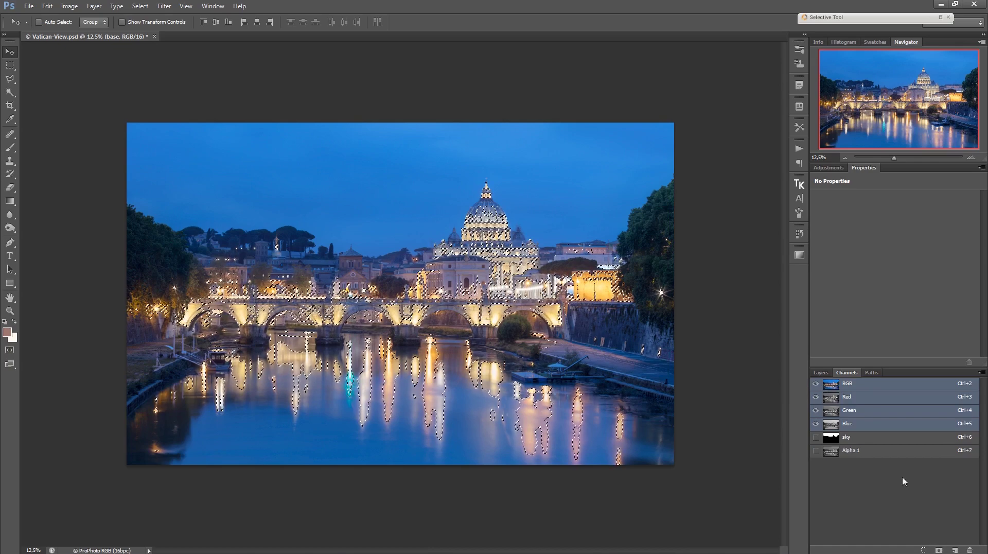
{"action": "left_click", "coordinate": [866, 453]}
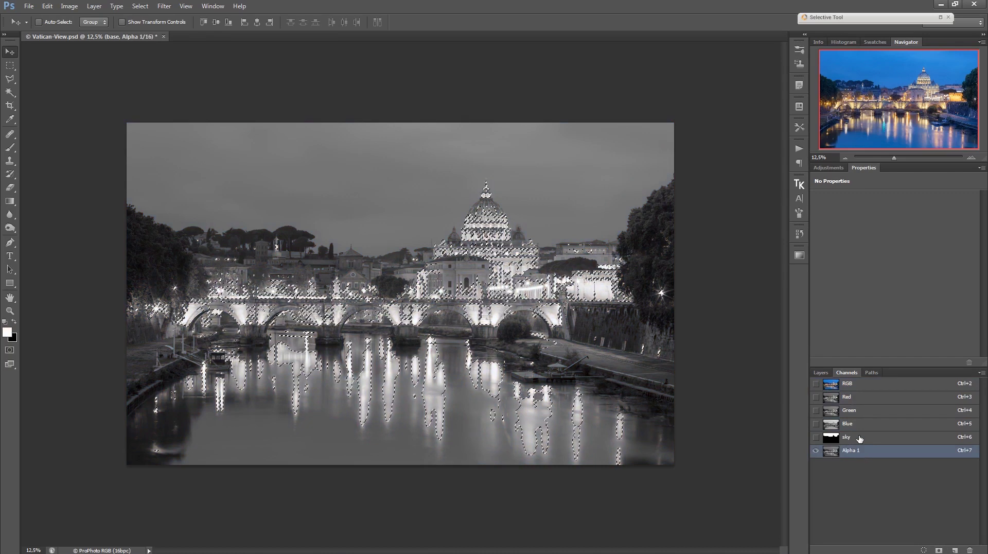
{"action": "key", "text": "ctrl+d"}
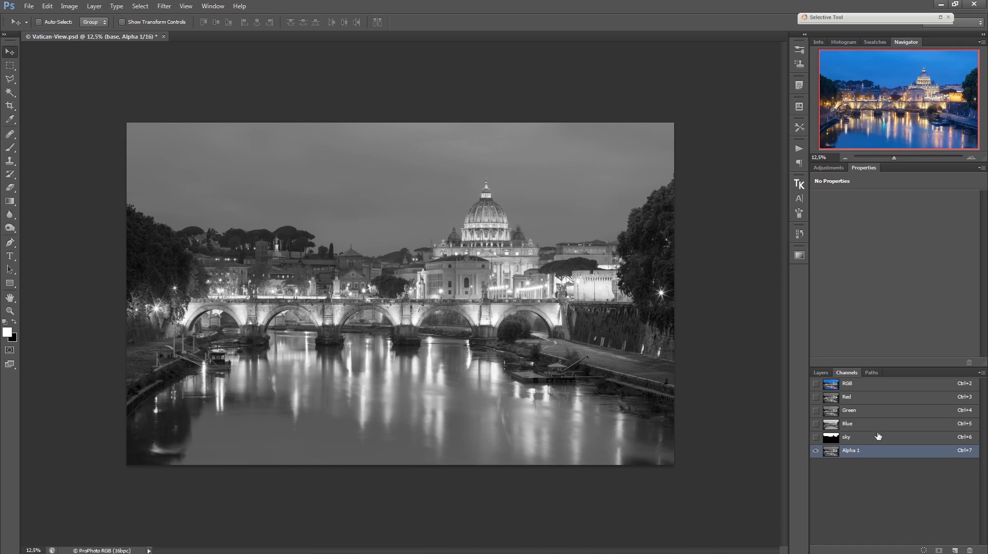
Step: Load and clear the luminosity channel's selection, and rename the channel to lights
{"action": "left_click", "coordinate": [831, 453], "text": "ctrl"}
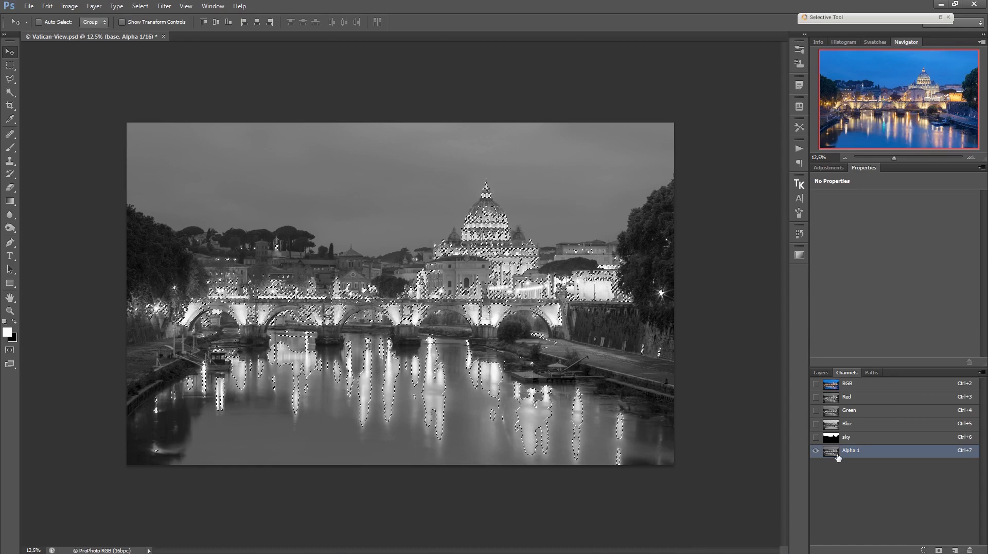
{"action": "key", "text": "ctrl+d"}
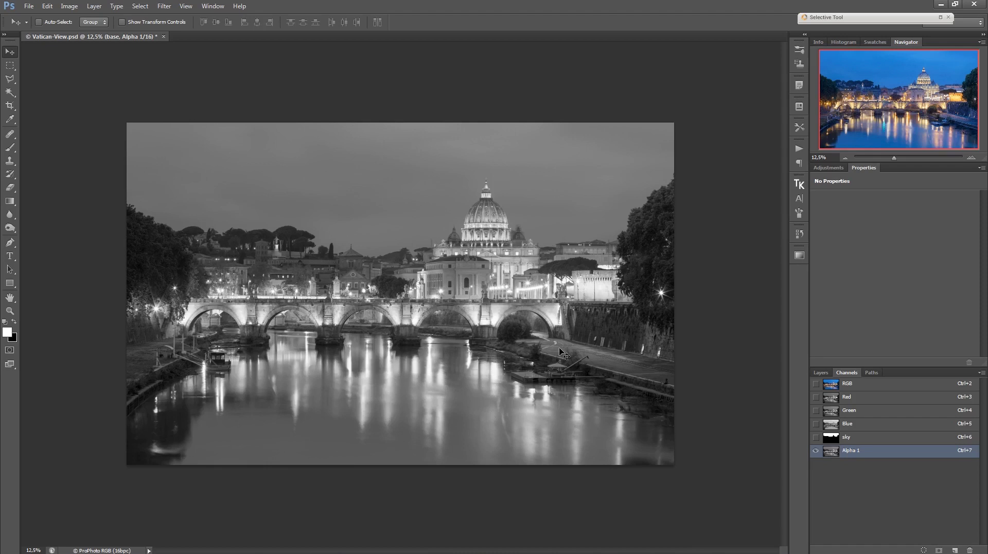
{"action": "double_click", "coordinate": [848, 455]}
{"action": "type", "text": "lights"}
{"action": "key", "text": "Return"}
Step: Intersect the lights channel's selection with itself and save the result as a new alpha channel
{"action": "left_click", "coordinate": [832, 452], "text": "ctrl"}
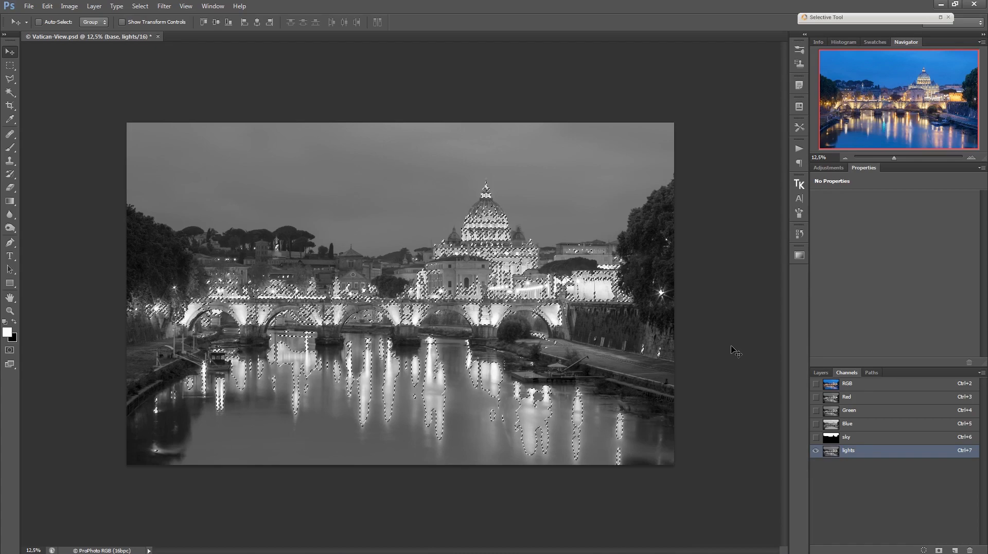
{"action": "left_click", "coordinate": [832, 453], "text": "ctrl"}
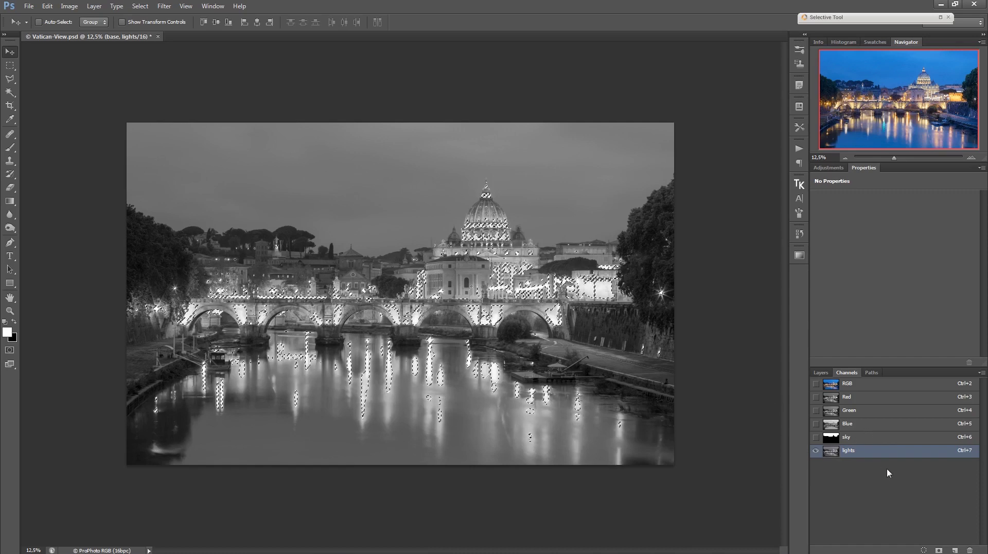
{"action": "left_click", "coordinate": [940, 550]}
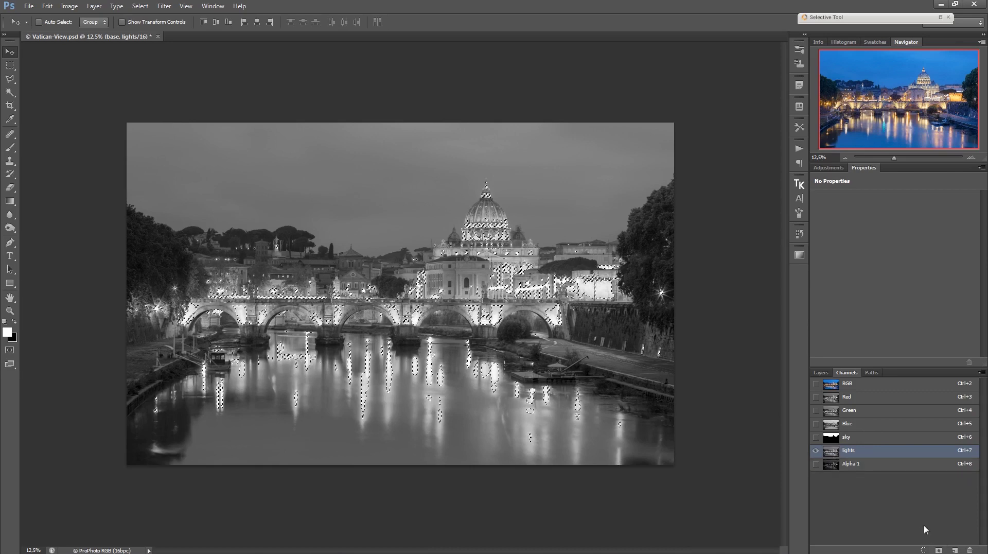
Step: Rename the new Alpha 1 channel to lights 2 and clear the selection
{"action": "left_click", "coordinate": [852, 467]}
{"action": "double_click", "coordinate": [852, 465]}
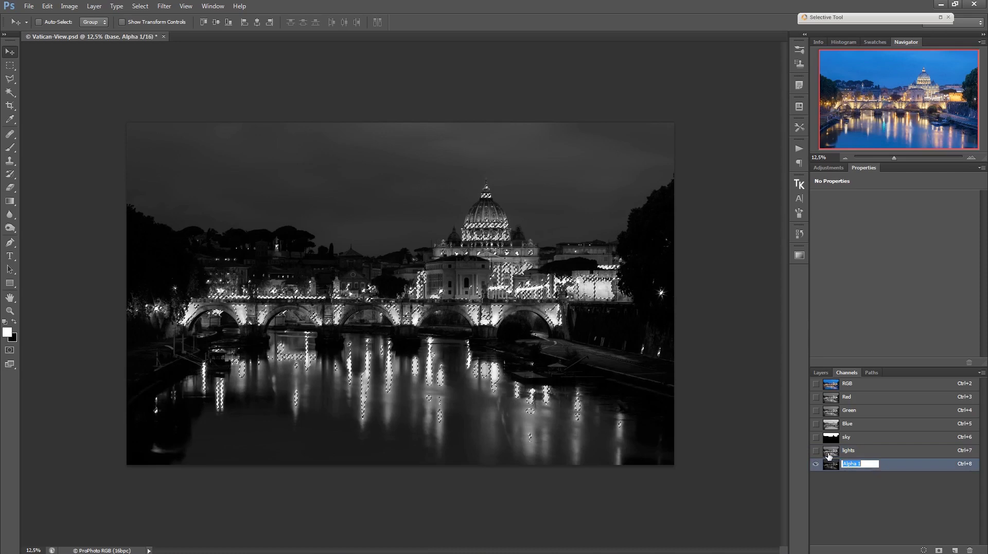
{"action": "type", "text": "lights 2"}
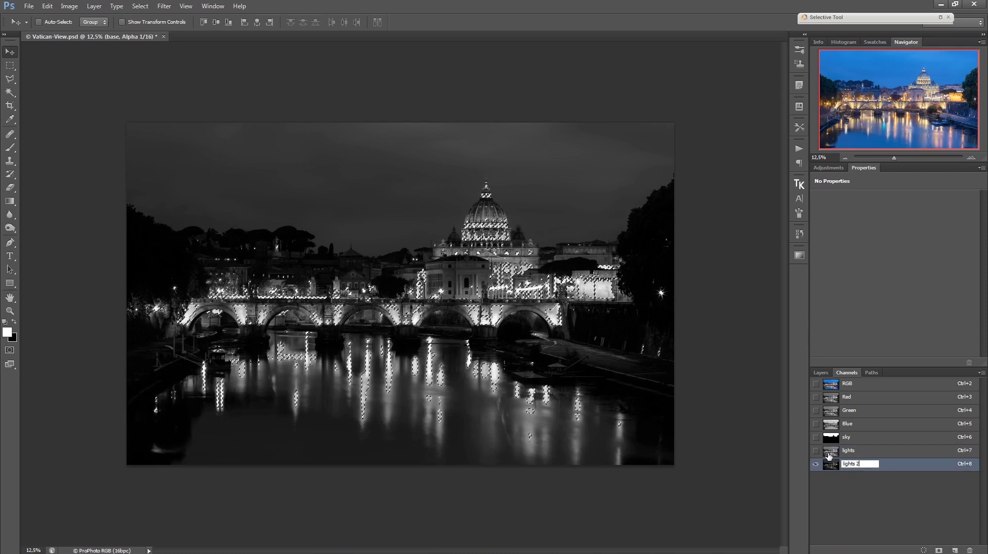
{"action": "key", "text": "Return"}
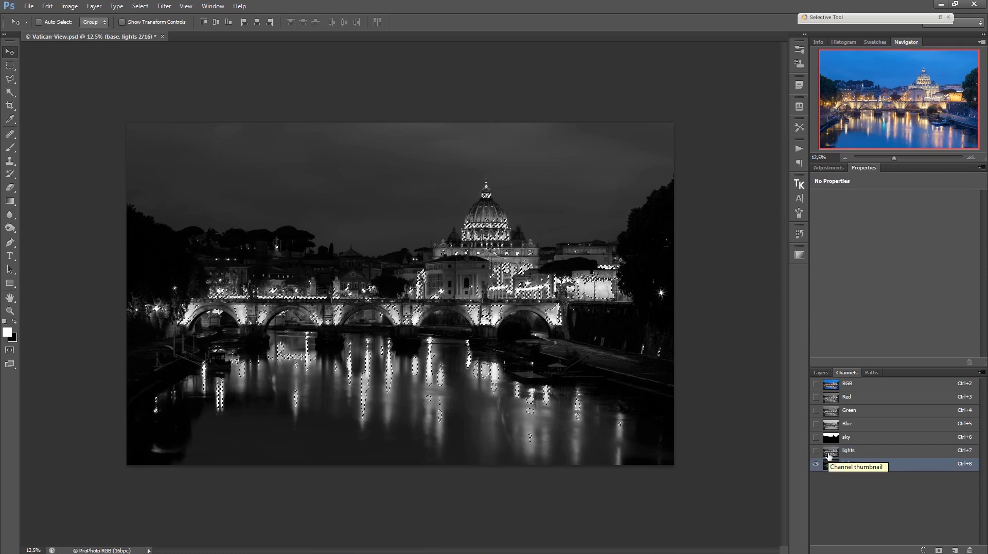
{"action": "key", "text": "ctrl+d"}
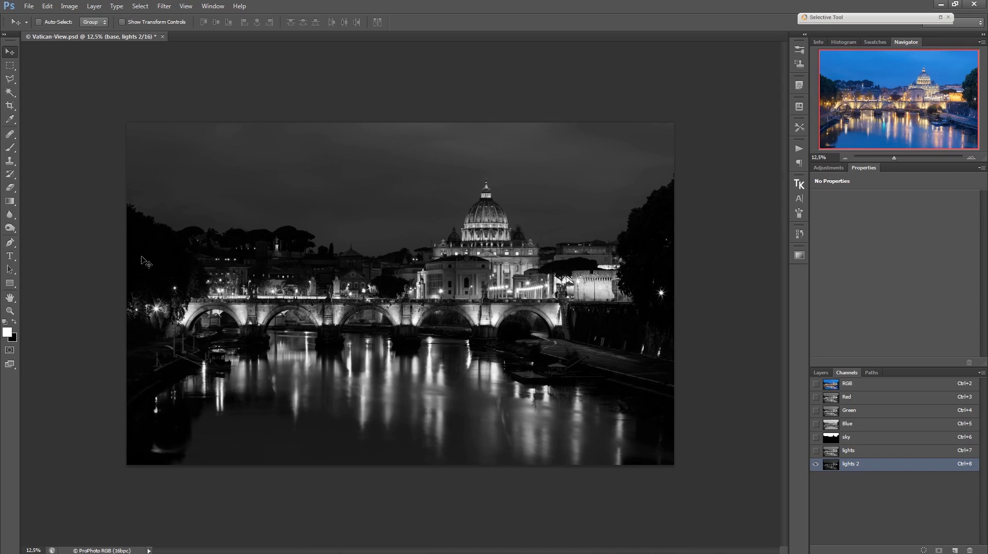
Step: Intersect the lights 2 channel's selection with itself, save it as a new alpha channel, and display that channel without the selection
{"action": "left_click", "coordinate": [831, 466], "text": "ctrl"}
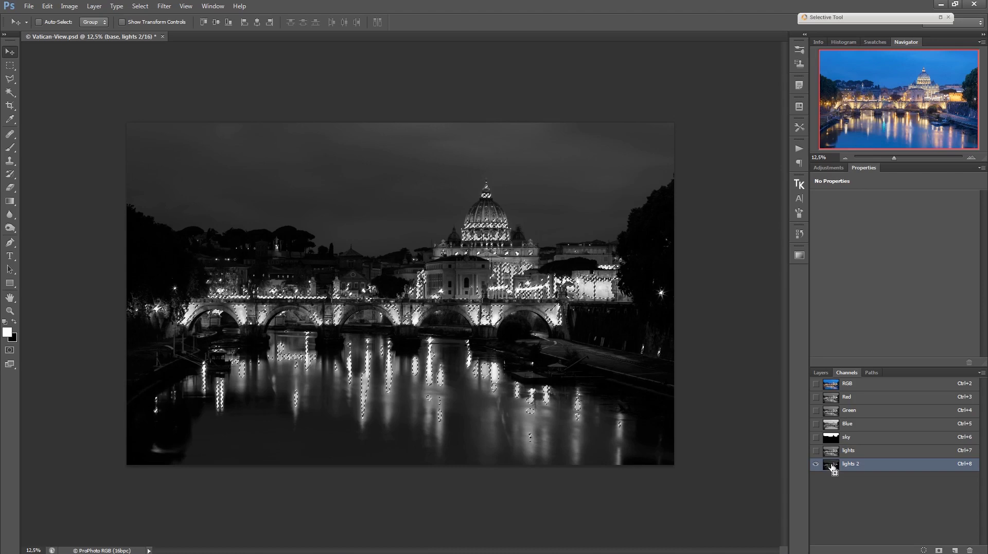
{"action": "left_click", "coordinate": [939, 550]}
{"action": "left_click", "coordinate": [835, 478]}
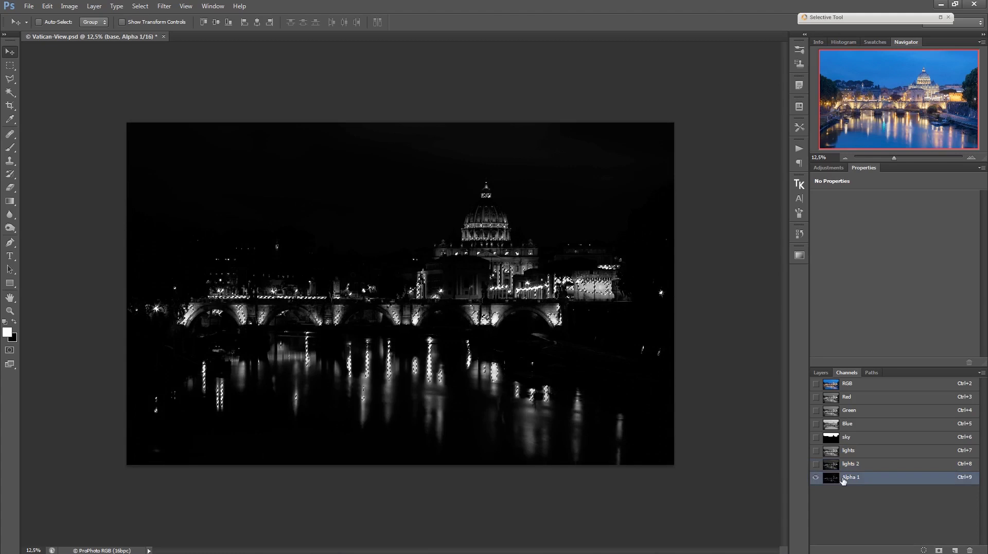
{"action": "key", "text": "ctrl+d"}
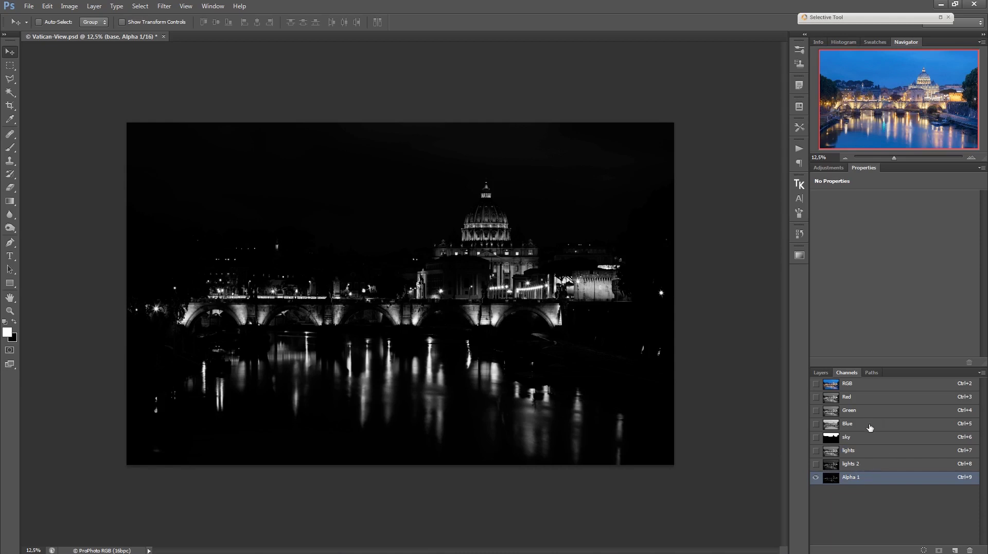
Step: Overlay the lights 2 and lights channels on the Alpha 1 channel
{"action": "left_click", "coordinate": [816, 464]}
{"action": "left_click", "coordinate": [830, 466]}
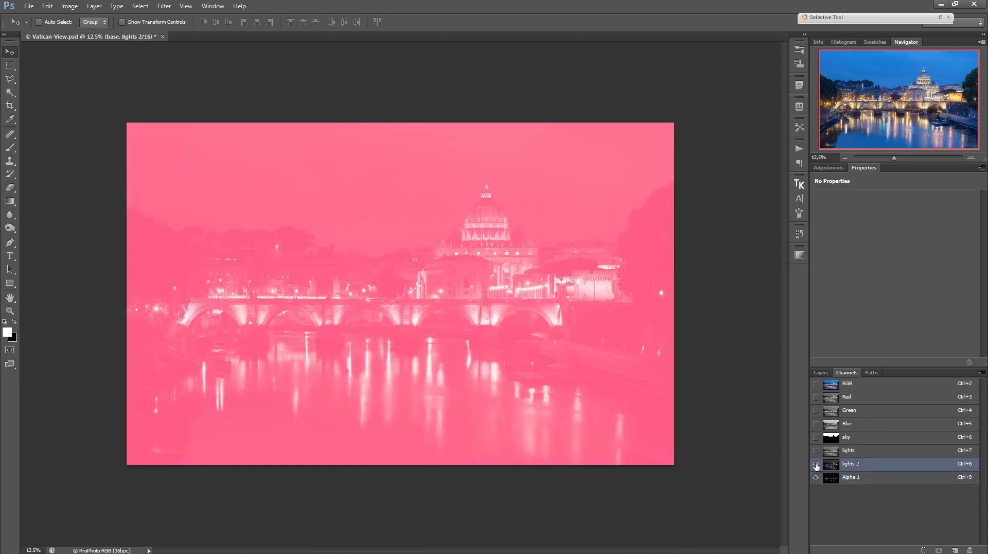
{"action": "left_click", "coordinate": [816, 450]}
{"action": "left_click", "coordinate": [828, 453]}
{"action": "left_click", "coordinate": [830, 466]}
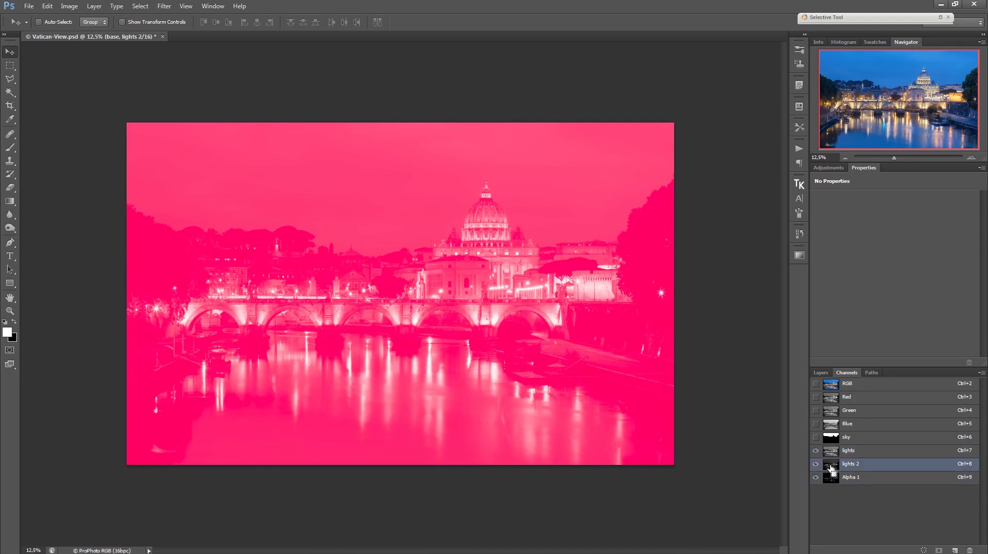
Step: Intersect the selections of the lights 2 and lights channels, save the result as a new alpha channel, and display it alone
{"action": "left_click", "coordinate": [831, 465], "text": "ctrl"}
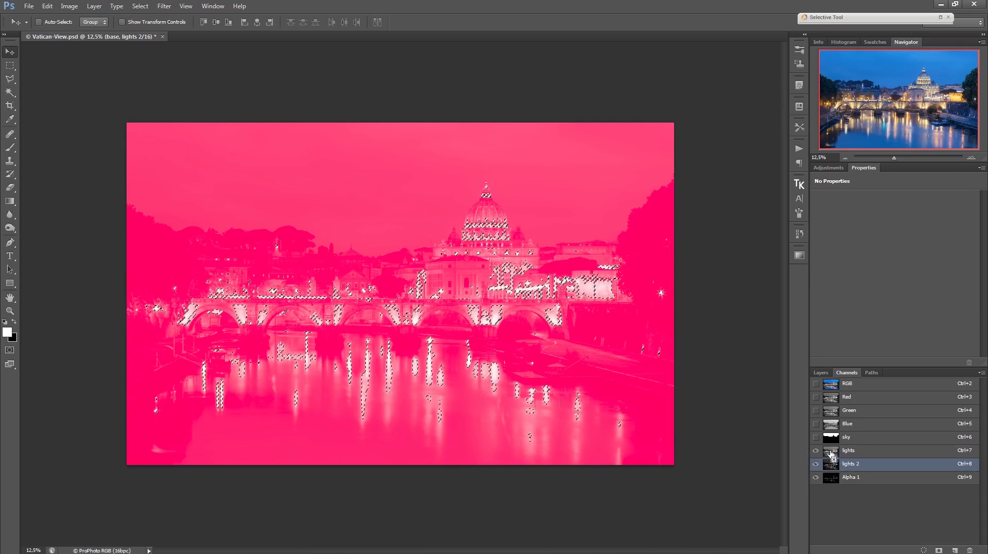
{"action": "left_click", "coordinate": [878, 479]}
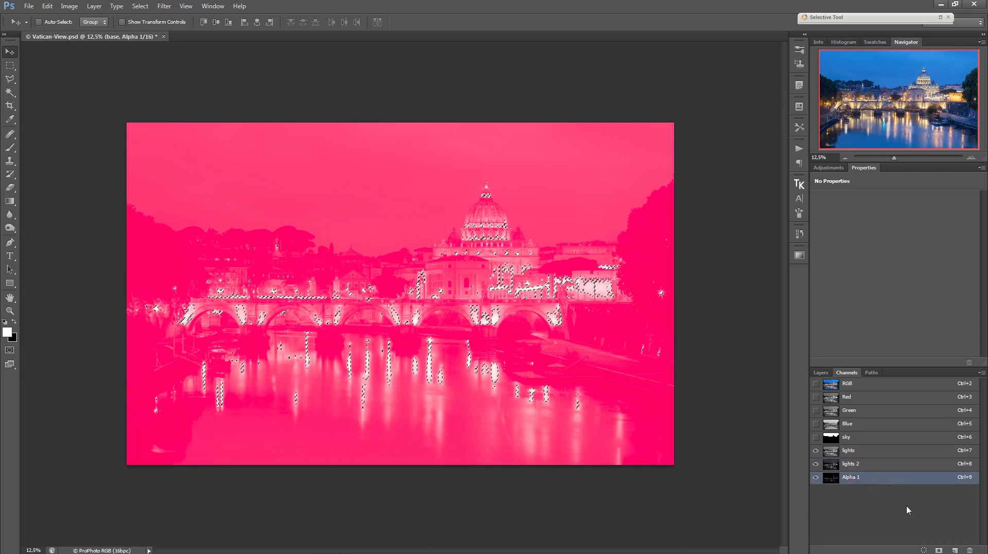
{"action": "left_click", "coordinate": [940, 548]}
{"action": "left_click", "coordinate": [868, 494]}
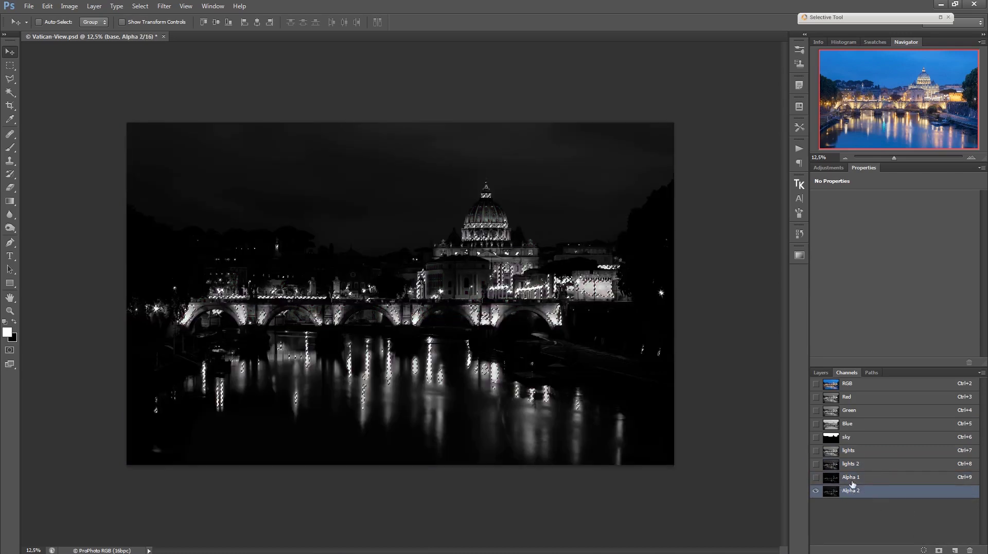
Step: Compare the Alpha 1 and Alpha 2 channels by displaying them alternately
{"action": "left_click", "coordinate": [853, 480]}
{"action": "left_click", "coordinate": [855, 495]}
{"action": "left_click", "coordinate": [855, 480]}
{"action": "left_click", "coordinate": [854, 492]}
Step: Save the inverse of the lights channel's selection as a new alpha channel and name it darks
{"action": "left_click", "coordinate": [857, 455]}
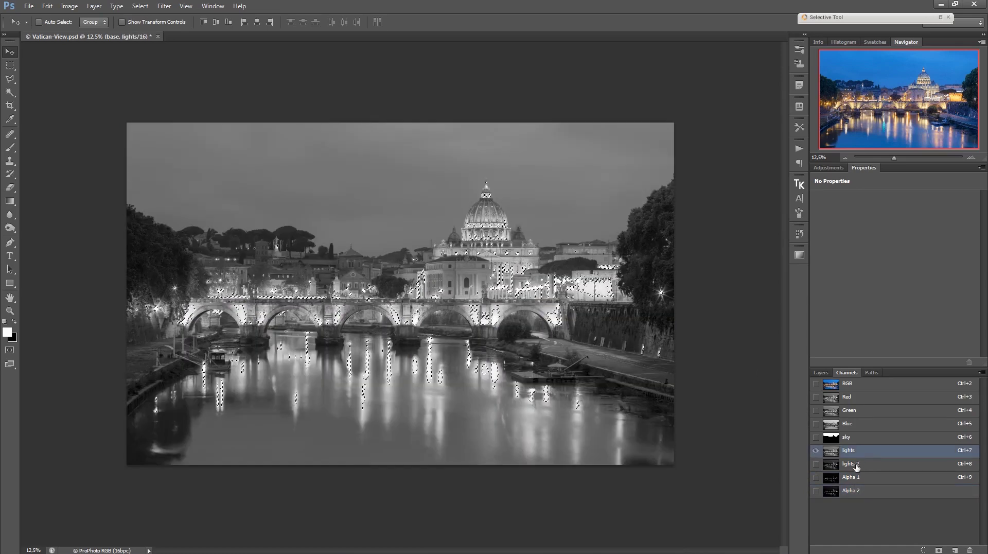
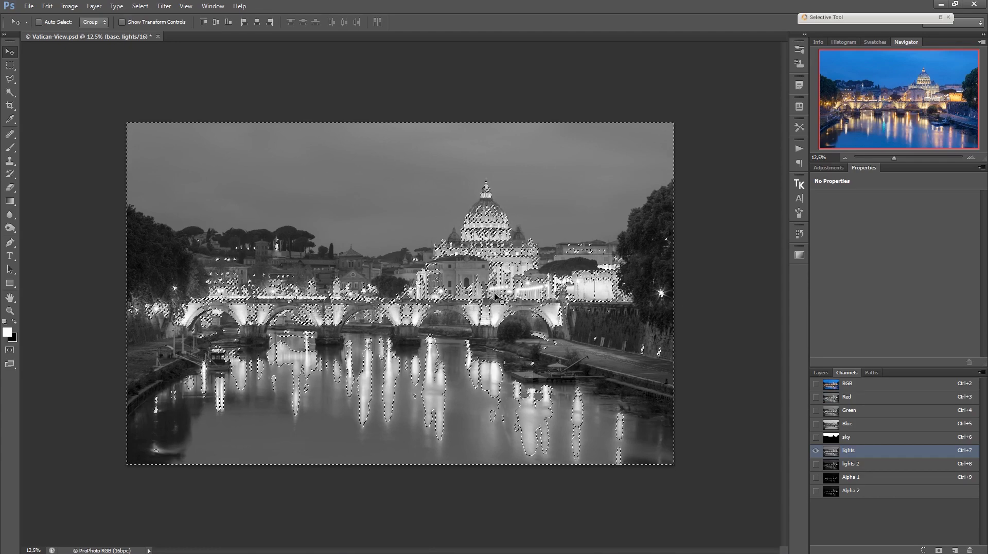
{"action": "left_click", "coordinate": [940, 550]}
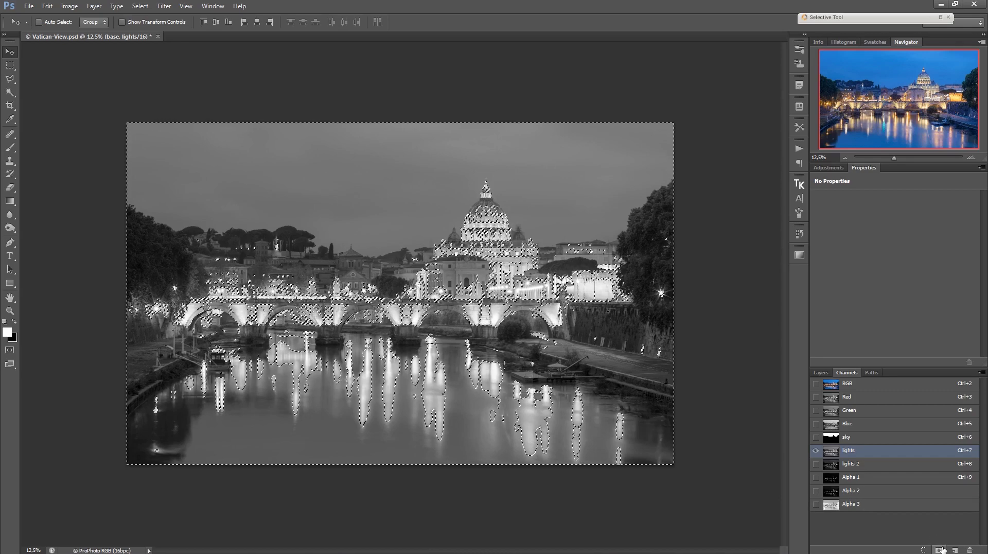
{"action": "left_click", "coordinate": [854, 505]}
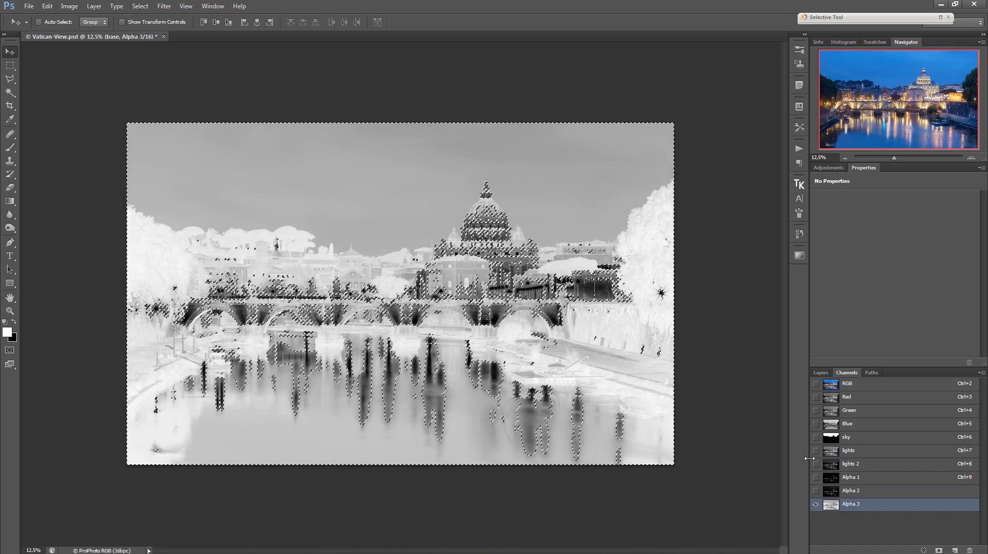
{"action": "double_click", "coordinate": [851, 504]}
{"action": "type", "text": "d"}
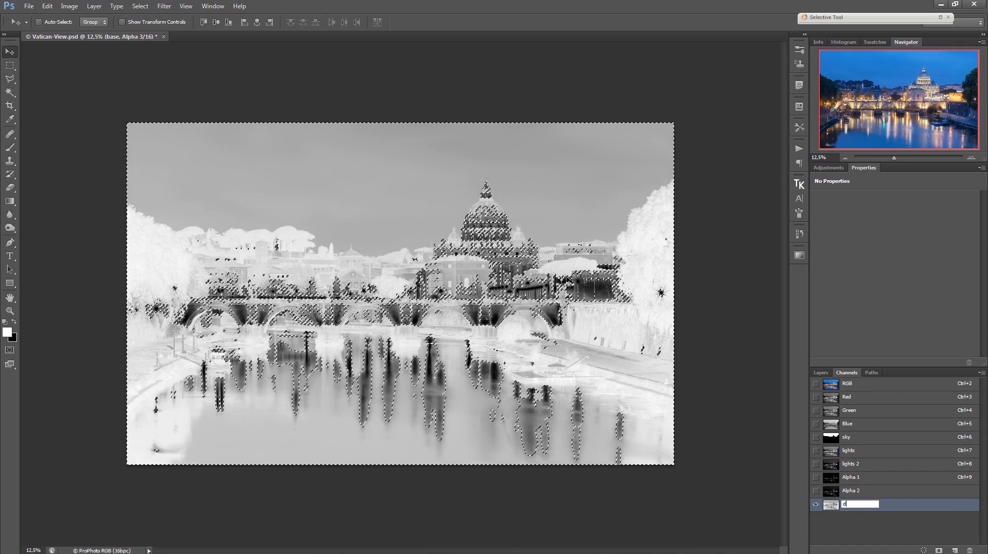
{"action": "type", "text": "arks"}
{"action": "key", "text": "Return"}
Step: Rename the Alpha 1 channel to lights3 and the Alpha 2 channel to lights 2.5
{"action": "double_click", "coordinate": [863, 477]}
{"action": "type", "text": "lights3"}
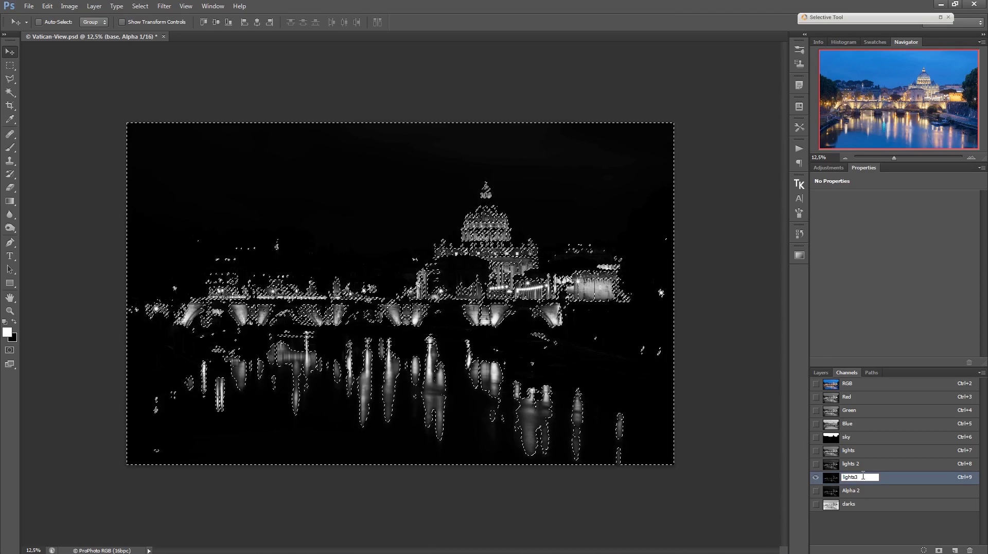
{"action": "key", "text": "Return"}
{"action": "double_click", "coordinate": [850, 491]}
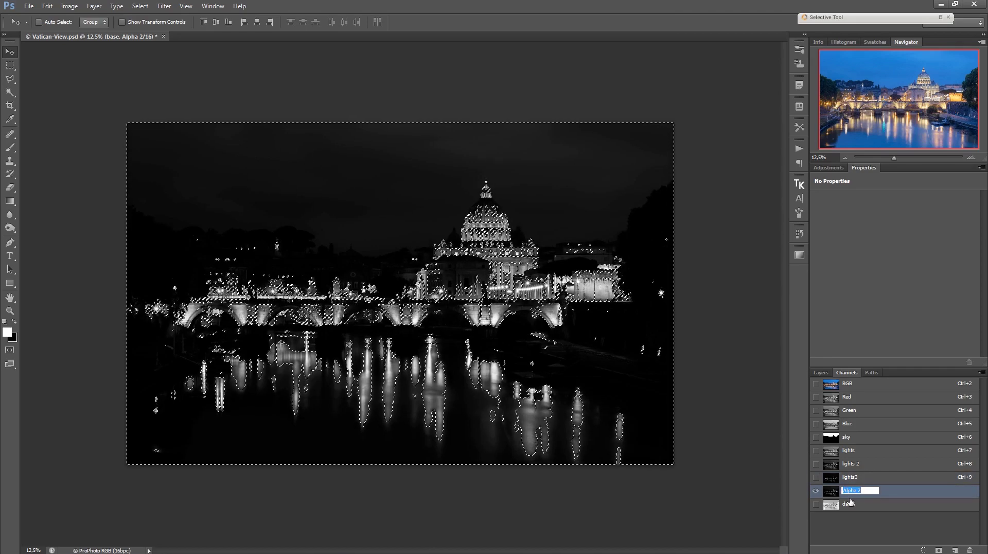
{"action": "type", "text": "lights 2.5"}
{"action": "key", "text": "Return"}
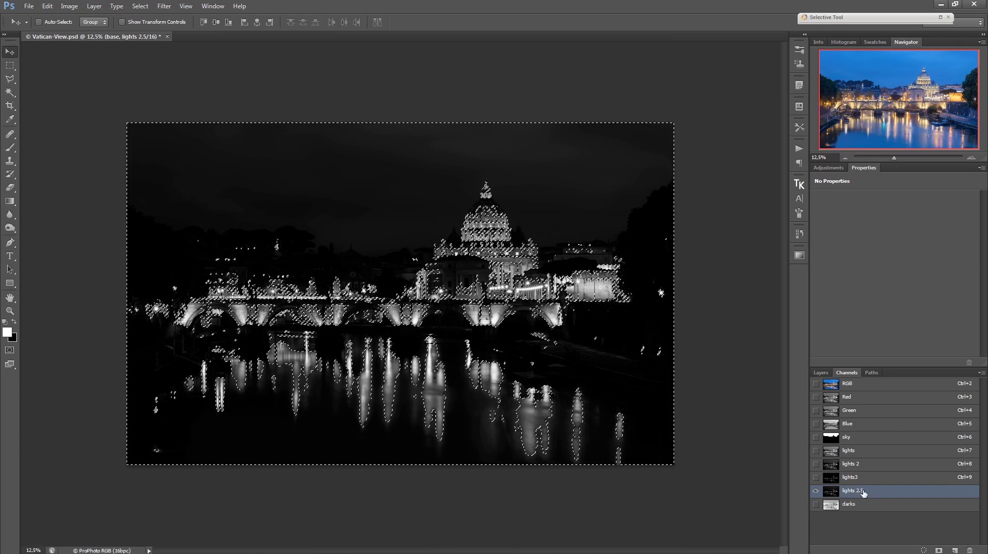
Step: Move the lights 2.5 channel above lights3 and correct the latter's name to lights 3
{"action": "left_click_drag", "start_coordinate": [861, 492], "coordinate": [864, 477]}
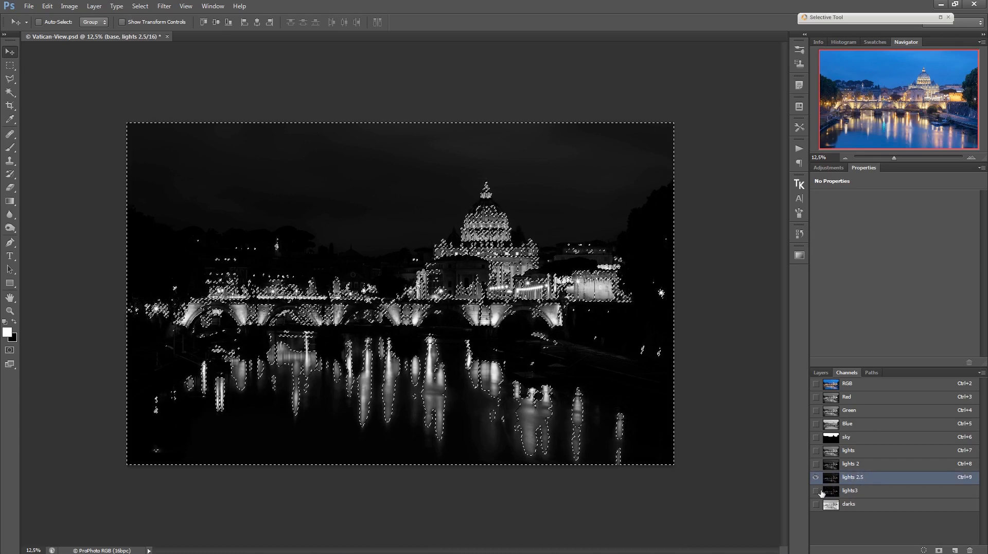
{"action": "double_click", "coordinate": [854, 491]}
{"action": "type", "text": "lights 3"}
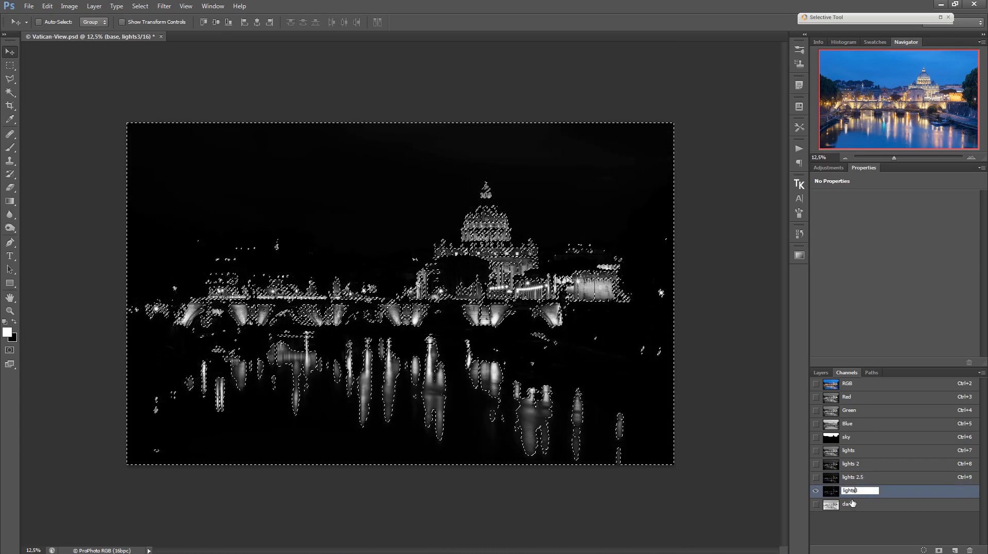
{"action": "left_click", "coordinate": [846, 504]}
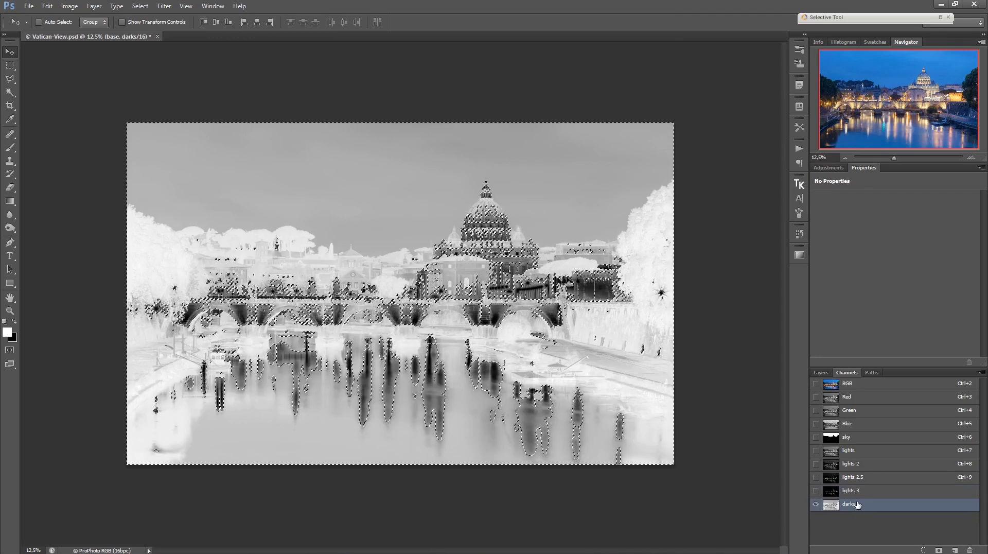
Step: Intersect the darks channel's selection with itself, save it as a new alpha channel, and display that channel
{"action": "key", "text": "ctrl+d"}
{"action": "left_click", "coordinate": [832, 510], "text": "ctrl"}
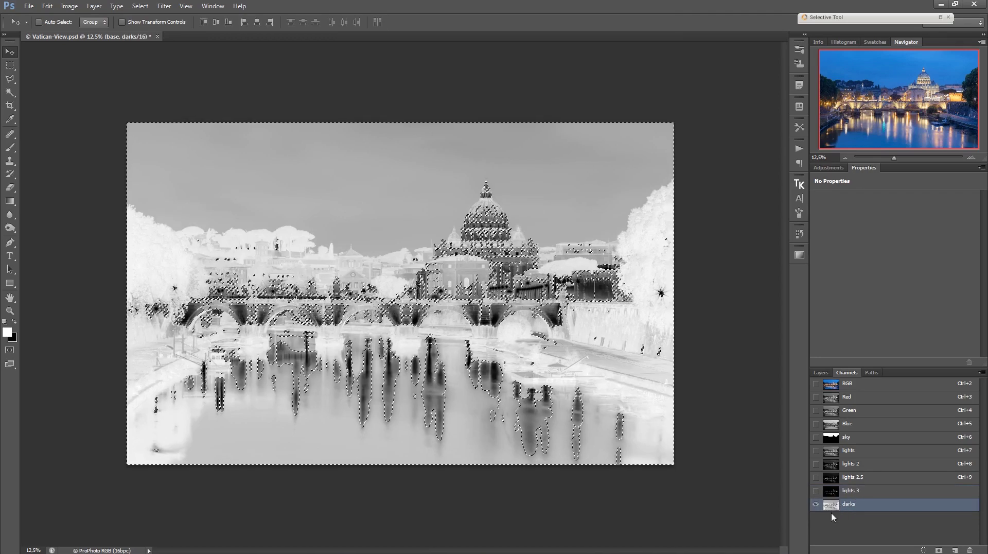
{"action": "left_click", "coordinate": [831, 507], "text": "ctrl+alt+shift"}
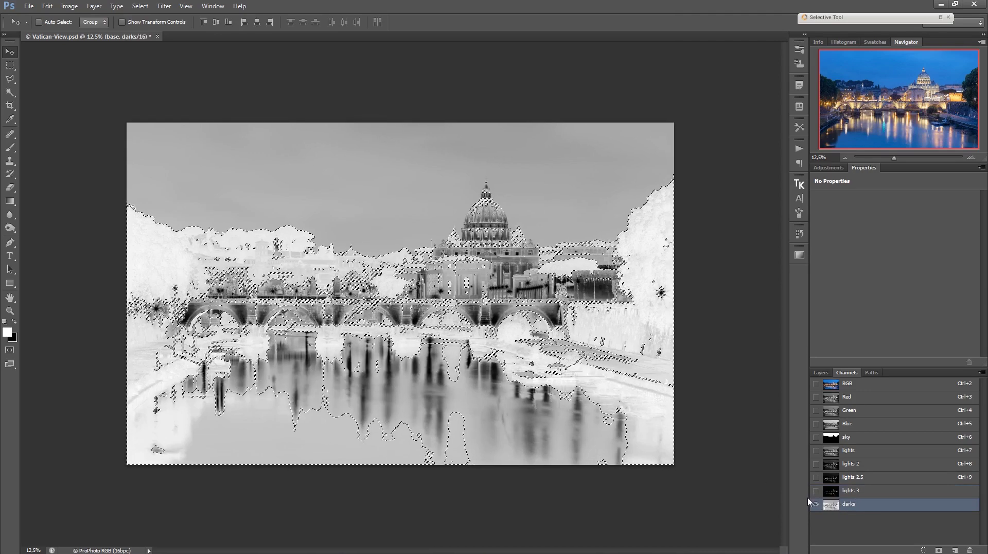
{"action": "left_click", "coordinate": [938, 549]}
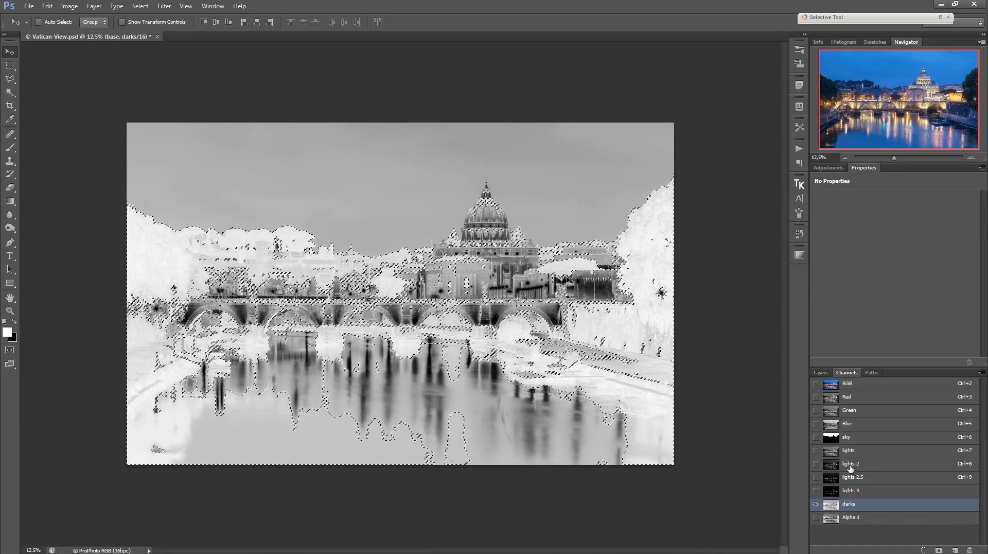
{"action": "left_click", "coordinate": [848, 519]}
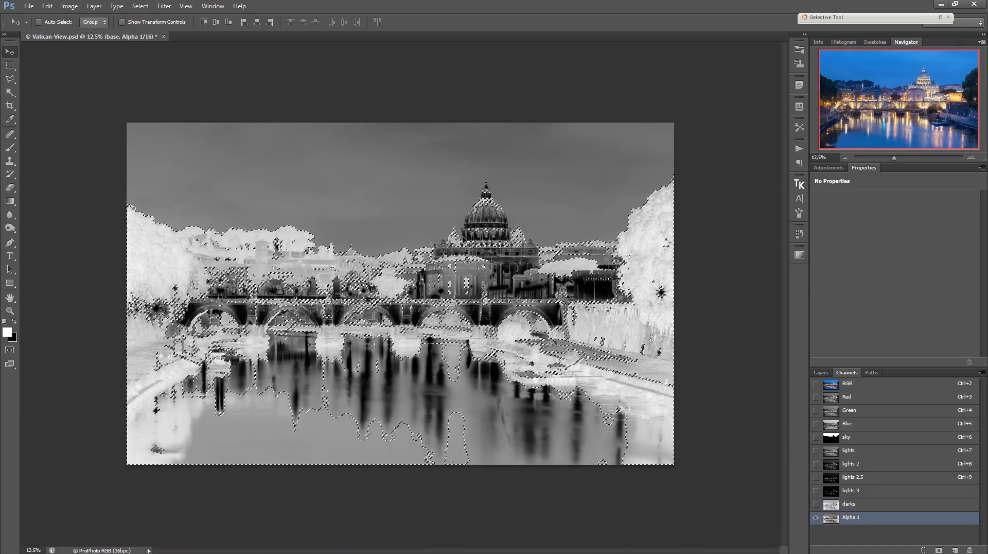
Step: Intersect the new Alpha 1 channel's selection with itself and save the result as another alpha channel
{"action": "key", "text": "ctrl+d"}
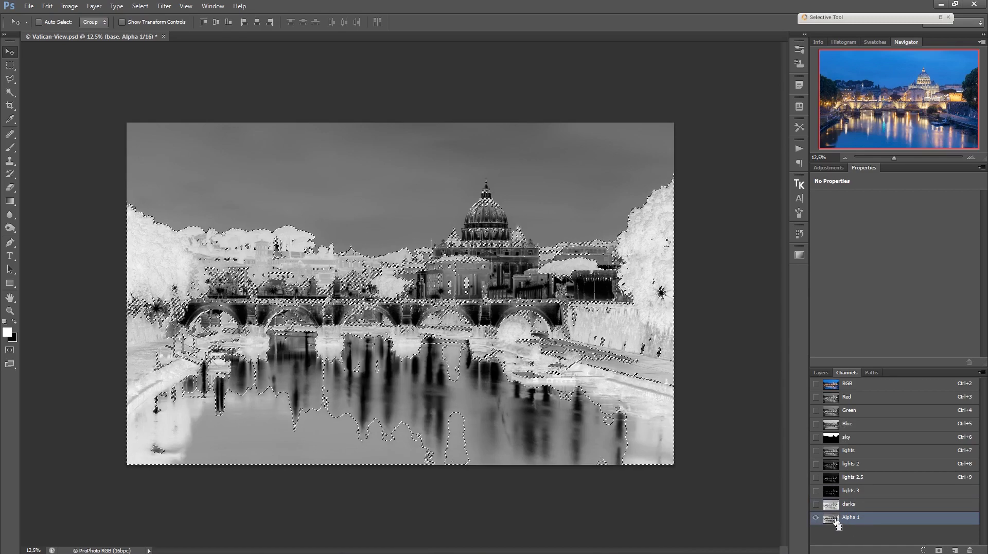
{"action": "left_click", "coordinate": [836, 521], "text": "ctrl"}
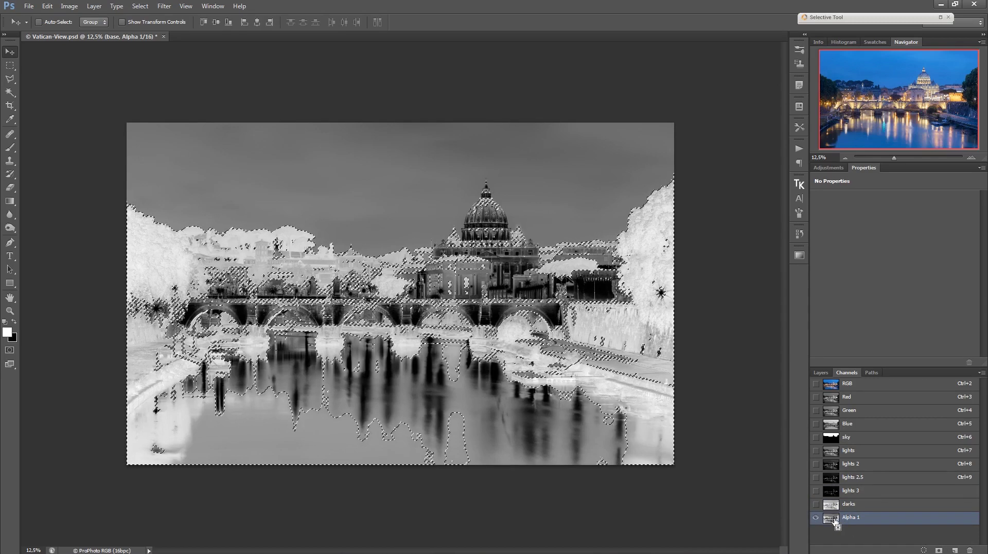
{"action": "left_click", "coordinate": [938, 549]}
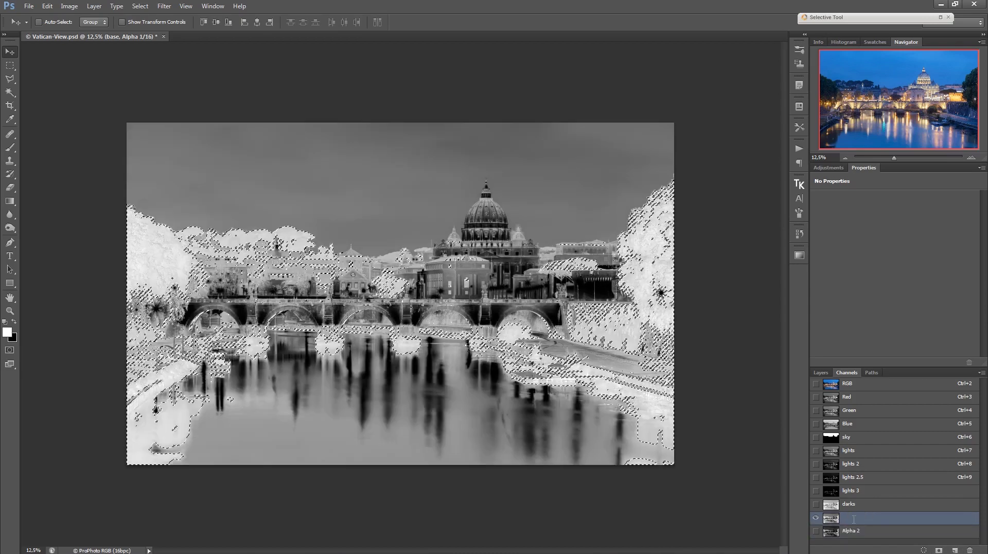
Step: Rename the Alpha 1 channel to darks 2 and the Alpha 2 channel to darks 3
{"action": "double_click", "coordinate": [851, 518]}
{"action": "type", "text": "dark"}
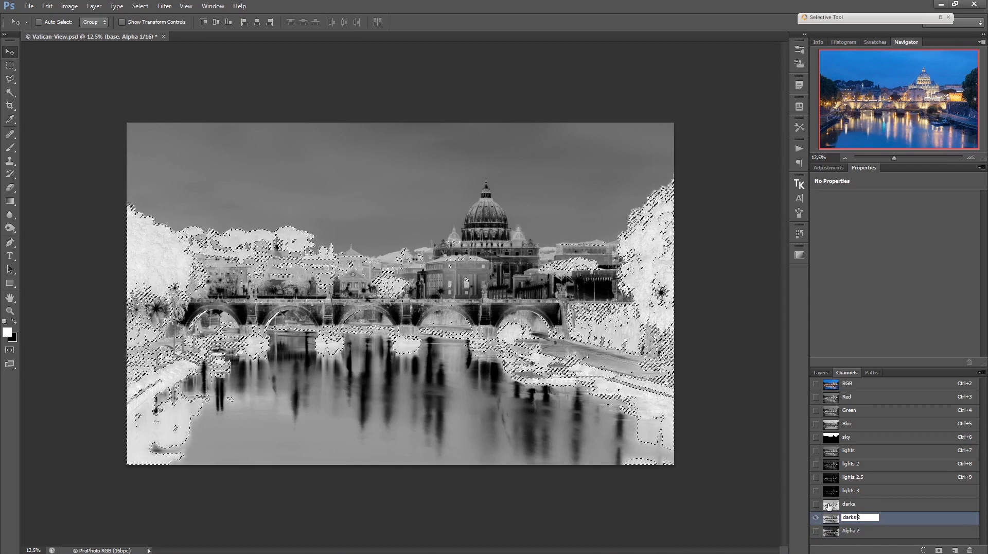
{"action": "type", "text": "s 2"}
{"action": "left_click", "coordinate": [851, 531]}
{"action": "double_click", "coordinate": [852, 531]}
{"action": "type", "text": "darks 3"}
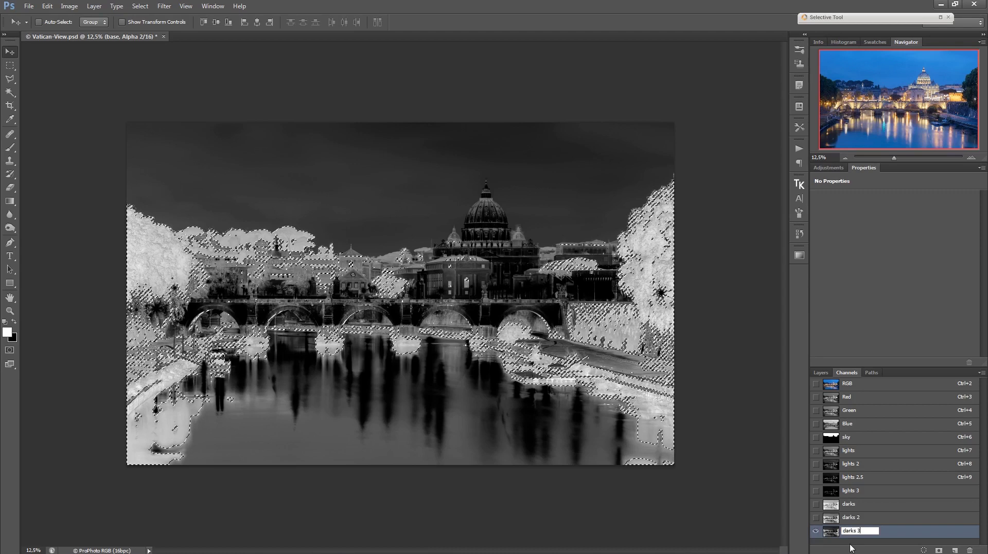
{"action": "key", "text": "Return"}
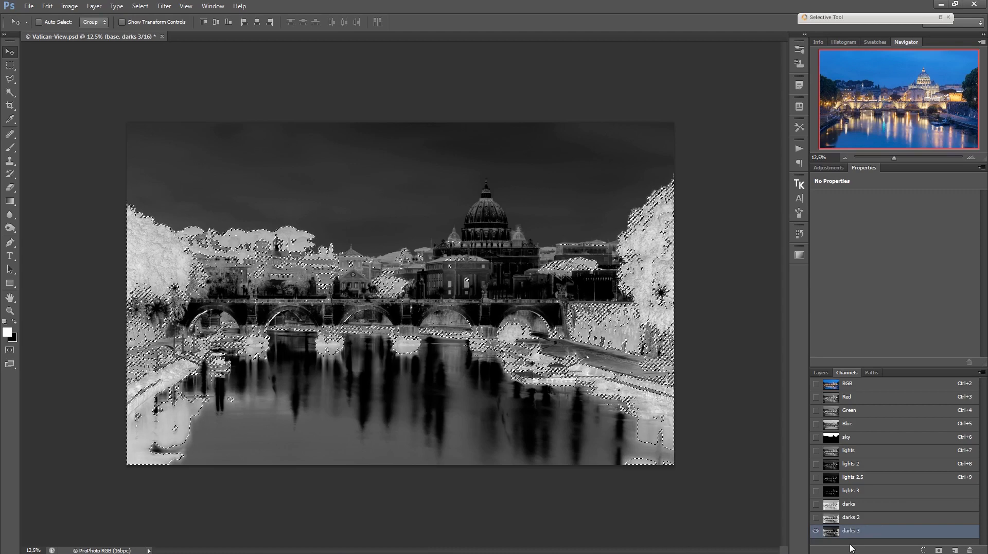
Step: Clear the selection and display the darks channel alone
{"action": "key", "text": "ctrl+d"}
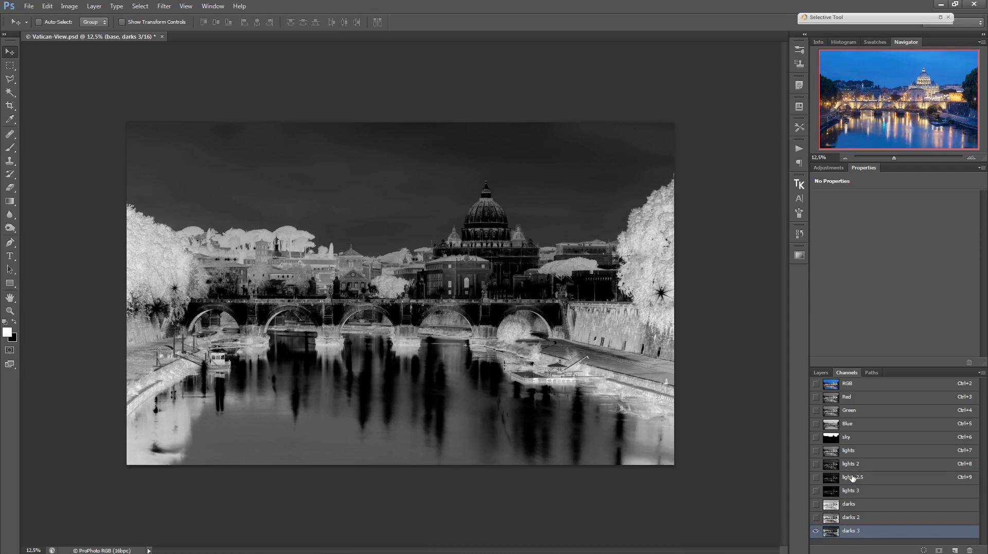
{"action": "left_click", "coordinate": [857, 507]}
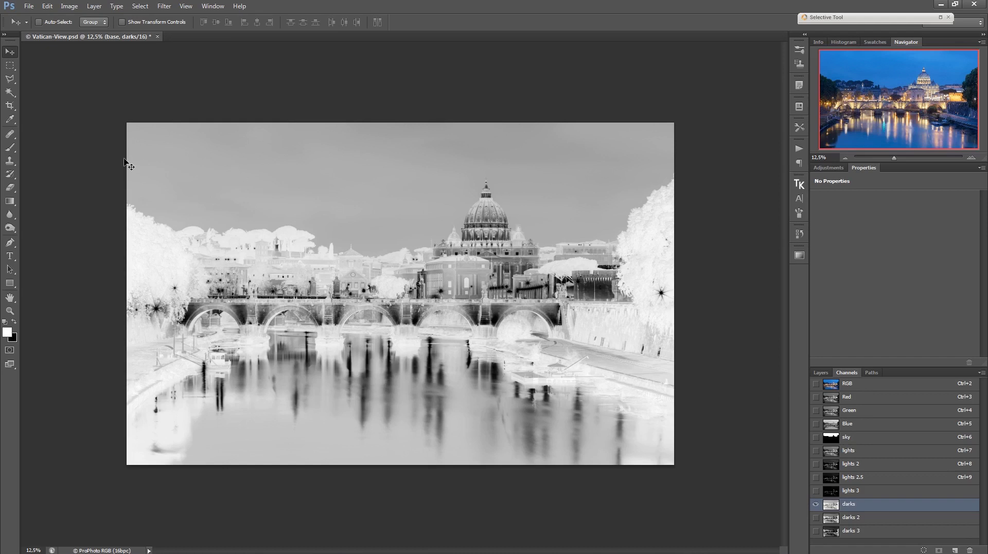
Step: Select the whole canvas and subtract the lights channel and the darks channel from the selection
{"action": "key", "text": "ctrl+a"}
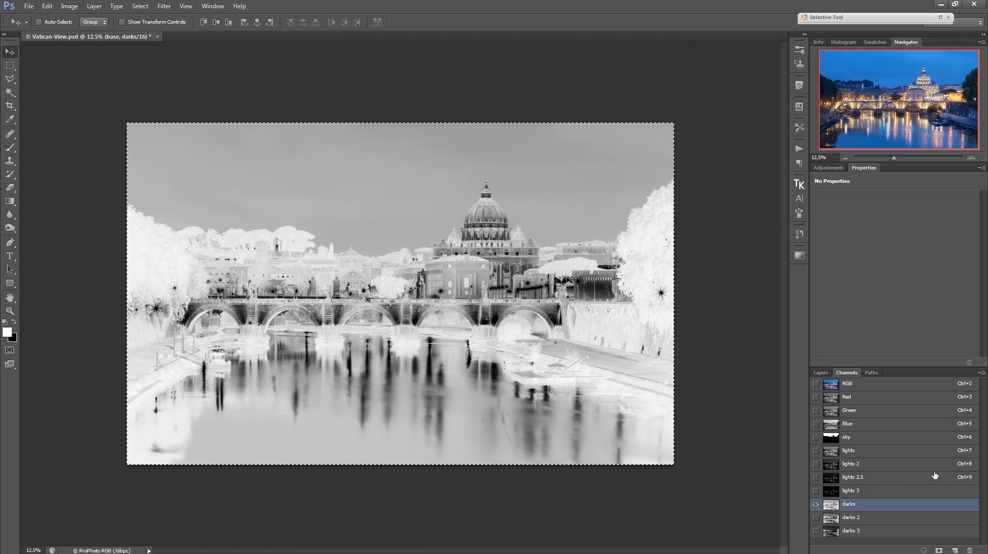
{"action": "left_click", "coordinate": [834, 453], "text": "ctrl"}
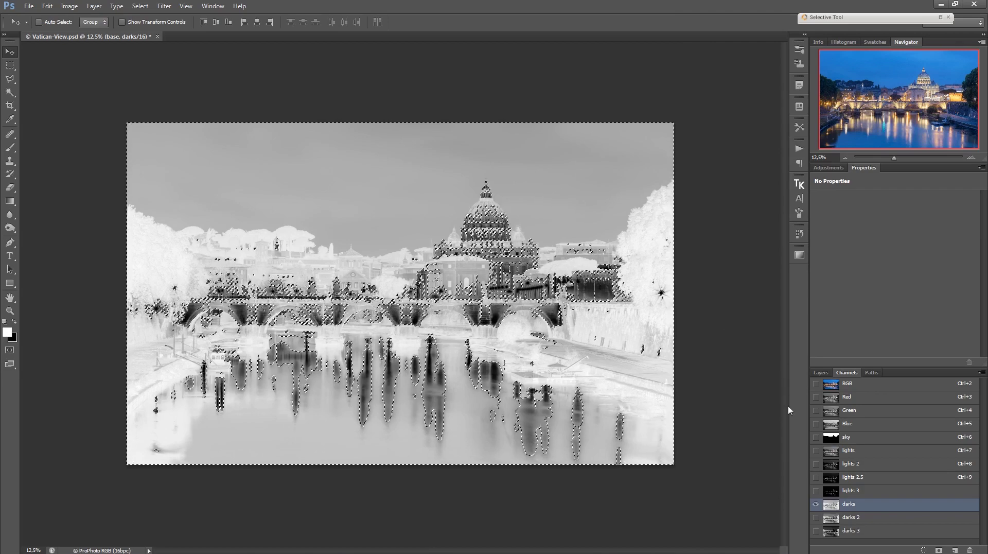
{"action": "left_click", "coordinate": [831, 505], "text": "ctrl"}
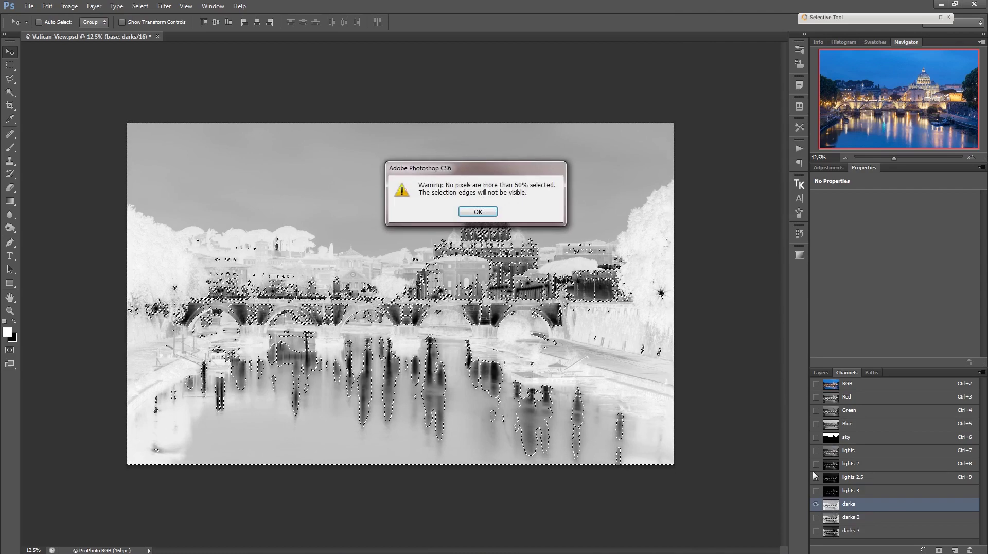
{"action": "left_click_drag", "start_coordinate": [470, 165], "coordinate": [532, 84]}
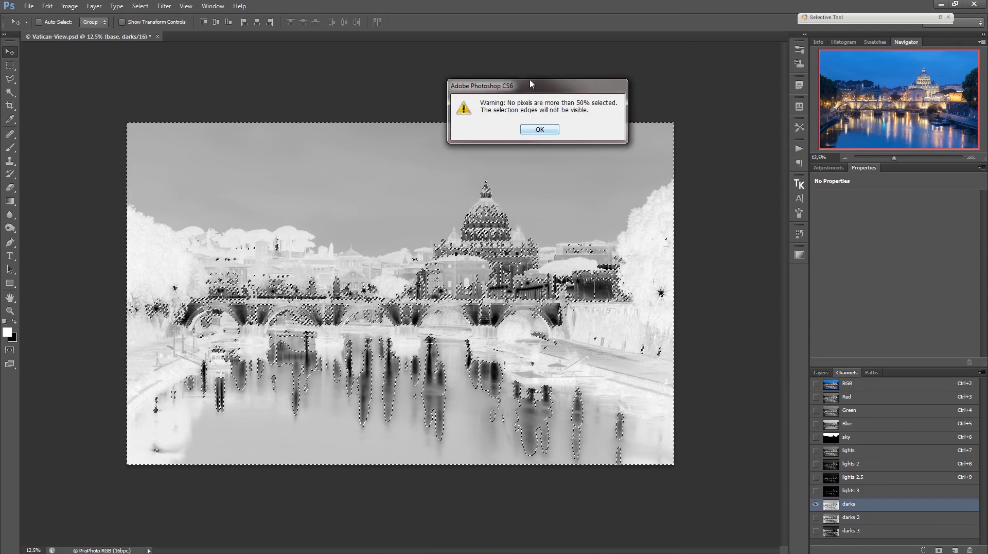
{"action": "left_click_drag", "start_coordinate": [532, 84], "coordinate": [532, 58]}
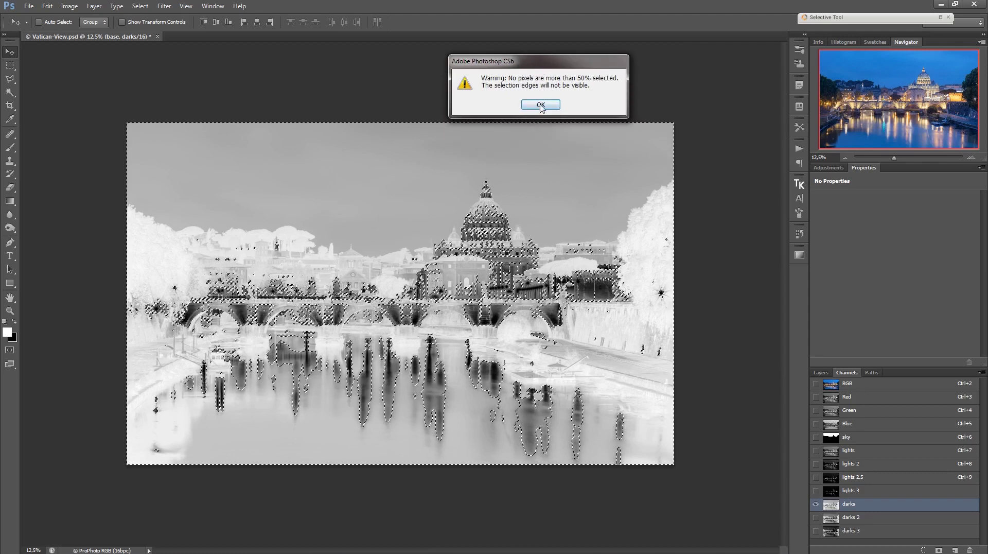
{"action": "left_click", "coordinate": [541, 105]}
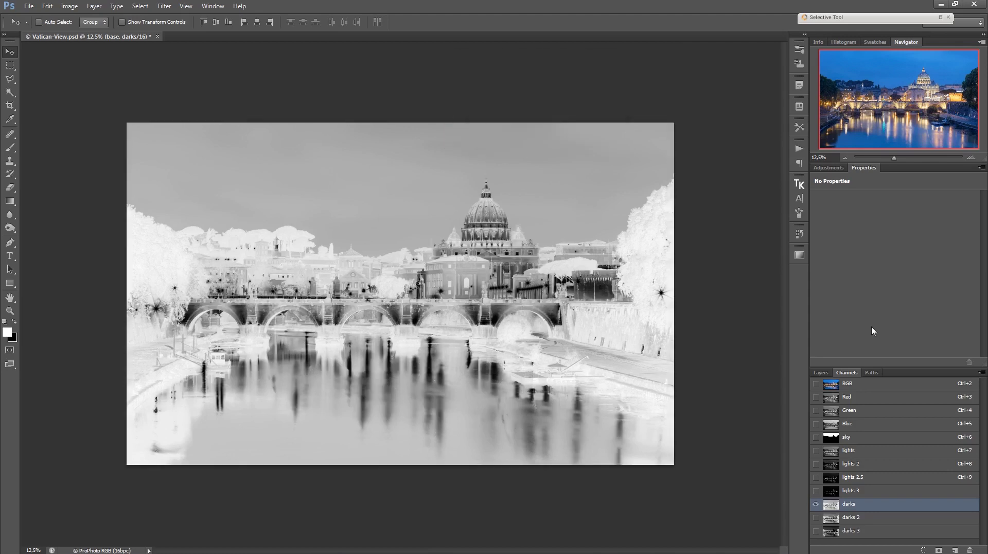
Step: Save the selection as a new alpha channel and rename that channel to midtones
{"action": "left_click", "coordinate": [936, 533]}
{"action": "left_click", "coordinate": [938, 550]}
{"action": "scroll", "coordinate": [985, 470], "scroll_direction": "down", "scroll_amount": 1}
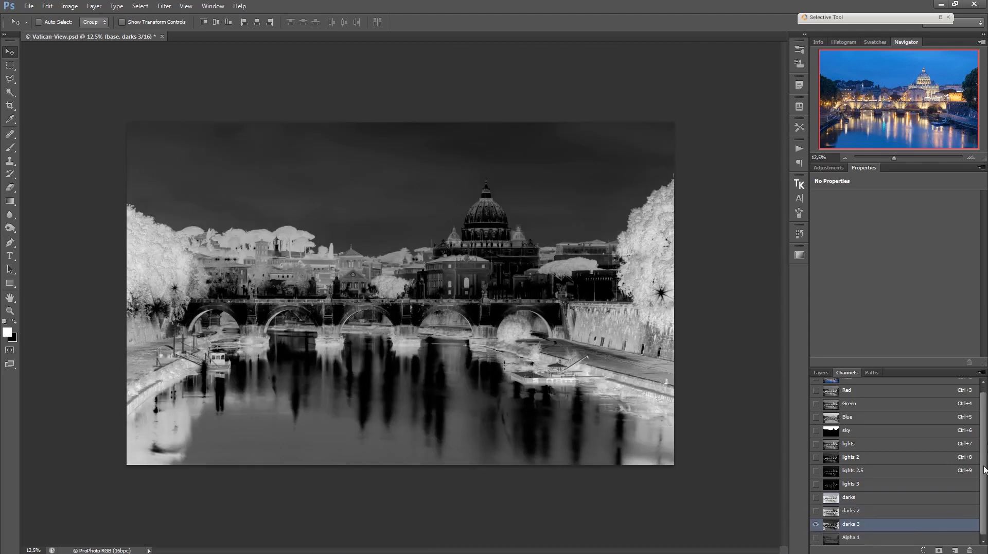
{"action": "left_click", "coordinate": [855, 539]}
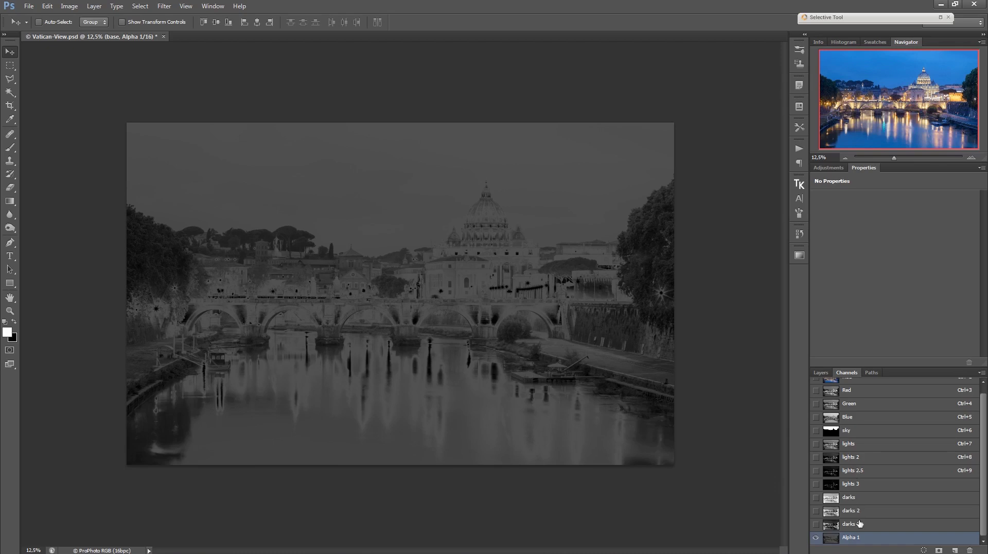
{"action": "double_click", "coordinate": [852, 537]}
{"action": "type", "text": "midtones"}
{"action": "key", "text": "Return"}
Step: Select the whole canvas, subtract the lights 2 and darks 2 channels, and save the selection as a new alpha channel
{"action": "left_click", "coordinate": [854, 443]}
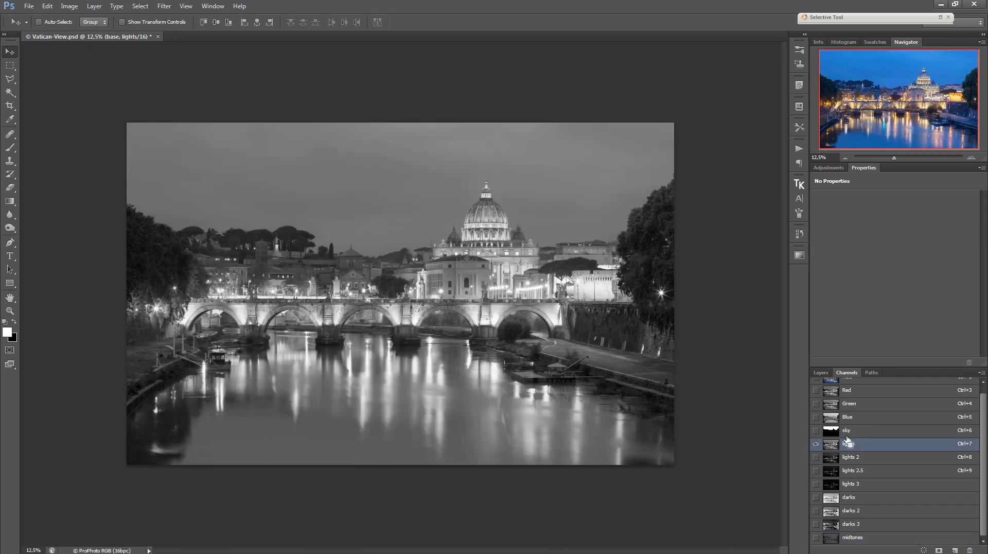
{"action": "left_click", "coordinate": [850, 445], "text": "ctrl"}
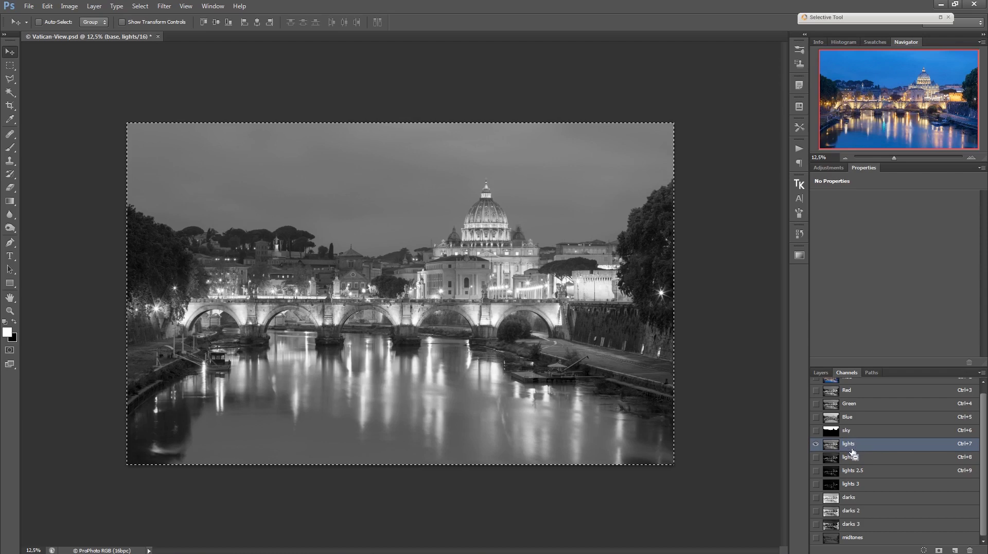
{"action": "left_click", "coordinate": [835, 460], "text": "ctrl"}
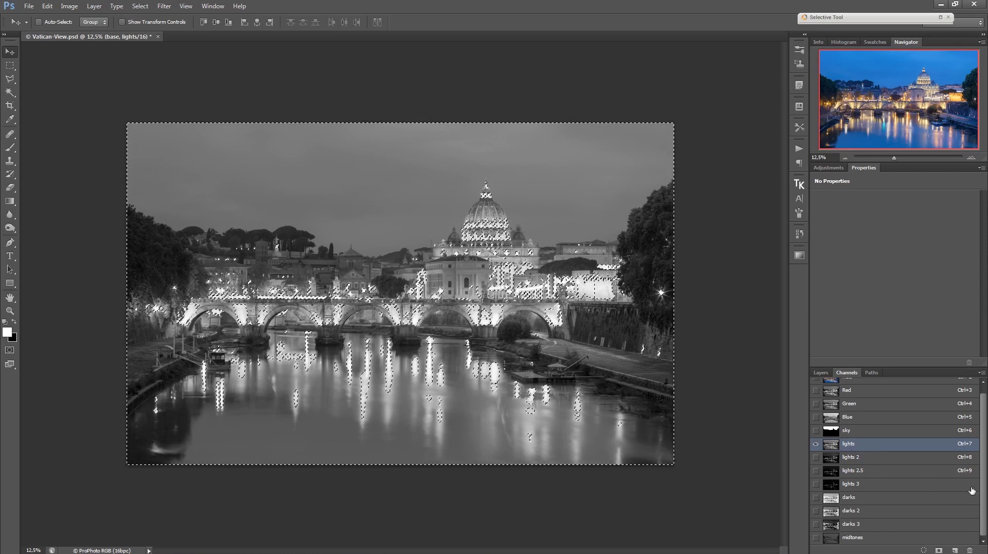
{"action": "left_click", "coordinate": [831, 514], "text": "ctrl"}
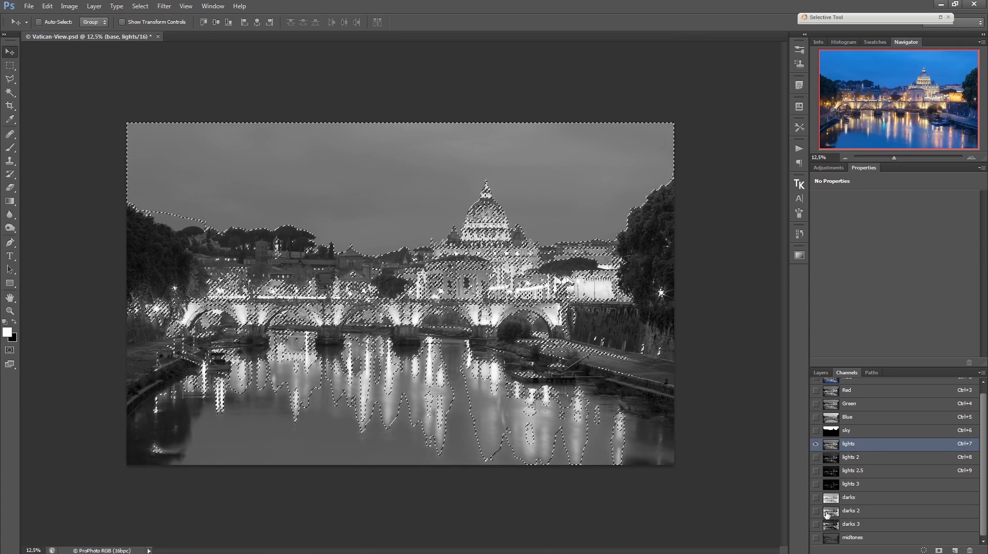
{"action": "left_click", "coordinate": [903, 538]}
{"action": "scroll", "coordinate": [981, 530], "scroll_direction": "down", "scroll_amount": 1}
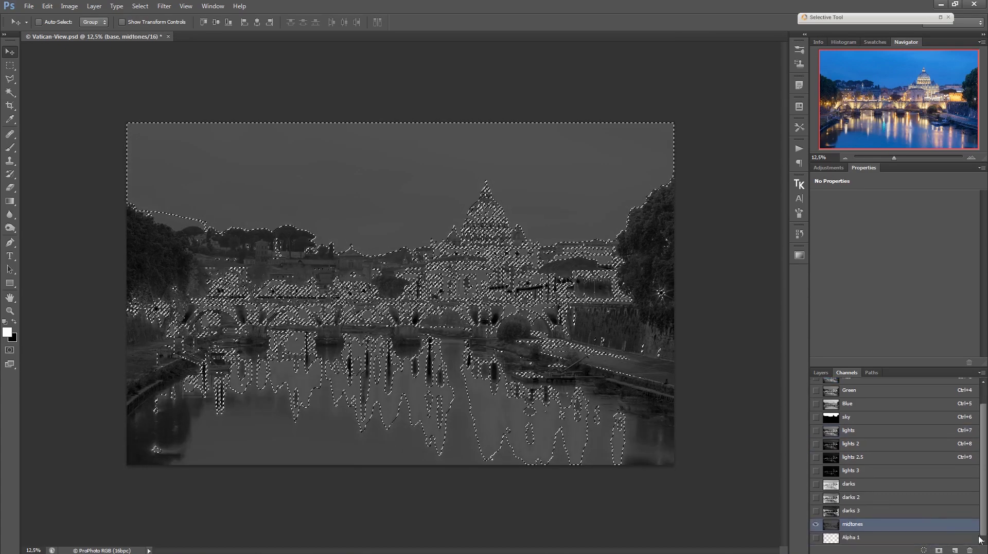
Step: Display the new Alpha 1 channel and rename it to midtones 2
{"action": "left_click", "coordinate": [852, 538]}
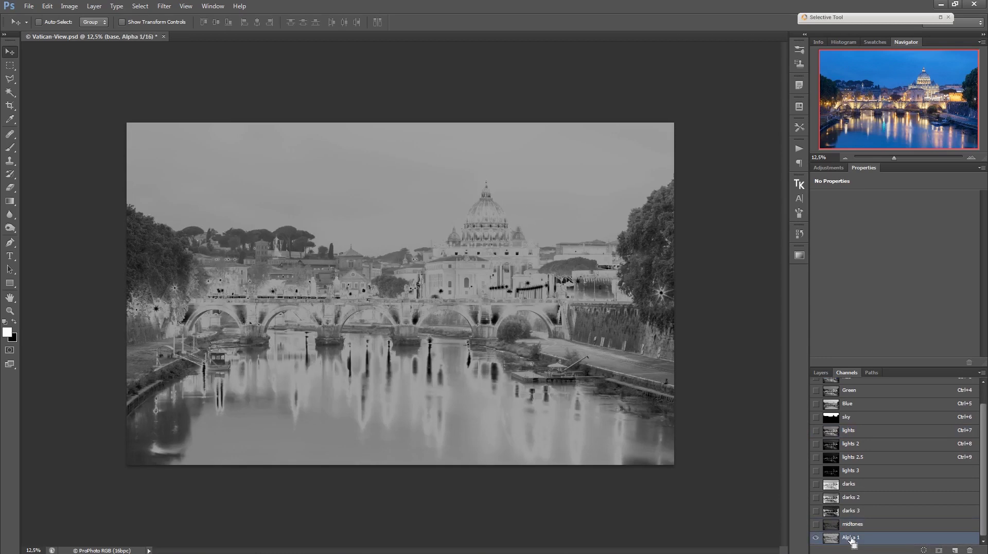
{"action": "double_click", "coordinate": [850, 538]}
{"action": "type", "text": "midtones 2"}
{"action": "key", "text": "Return"}
{"action": "scroll", "coordinate": [986, 477], "scroll_direction": "up", "scroll_amount": 2}
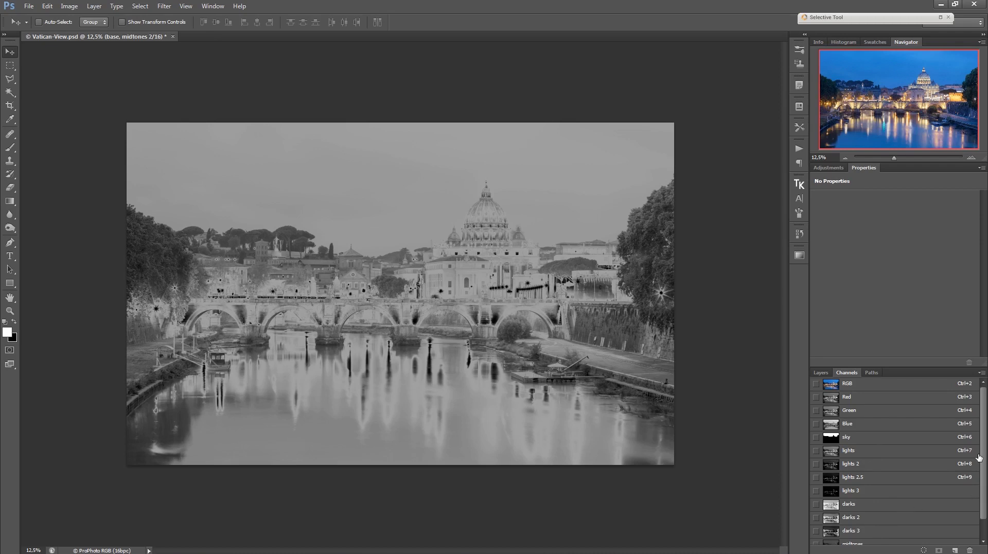
{"action": "scroll", "coordinate": [983, 483], "scroll_direction": "down", "scroll_amount": 2}
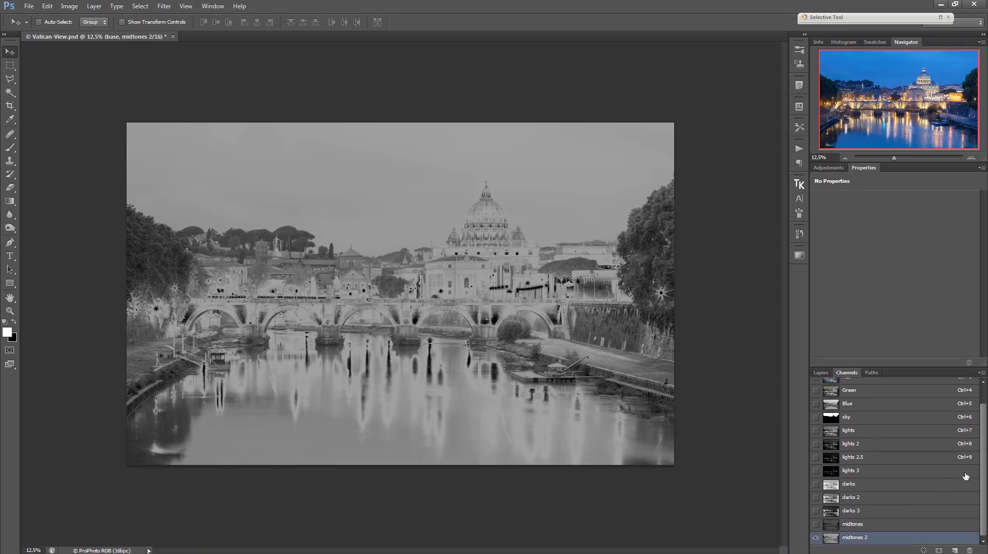
{"action": "scroll", "coordinate": [987, 428], "scroll_direction": "up", "scroll_amount": 2}
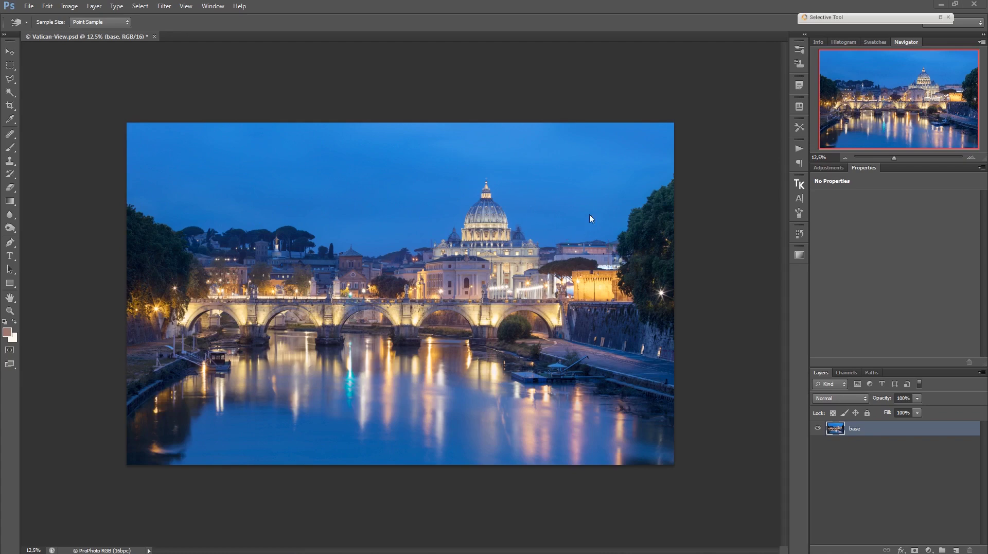
Step: View the lights channel alone and return to the RGB composite
{"action": "left_click", "coordinate": [848, 372]}
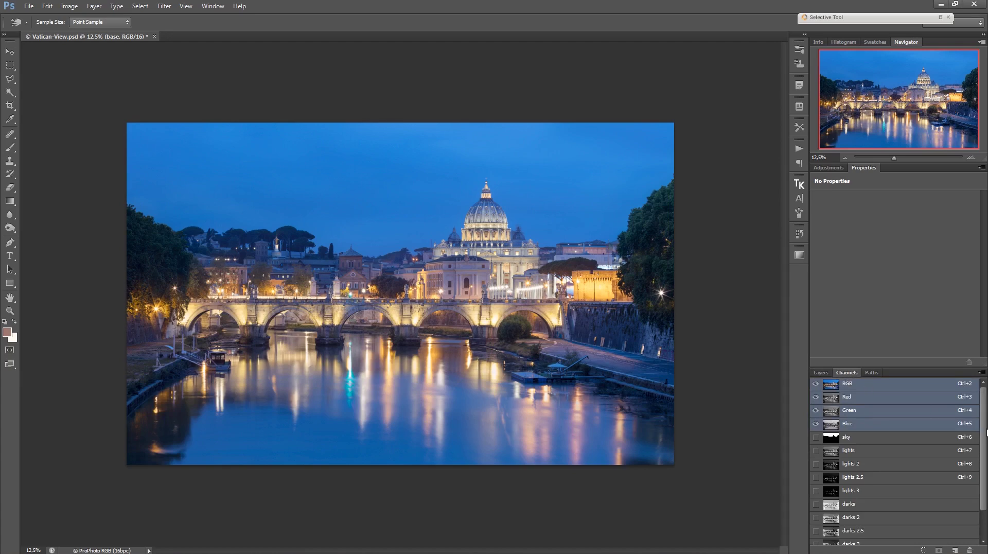
{"action": "left_click", "coordinate": [844, 451]}
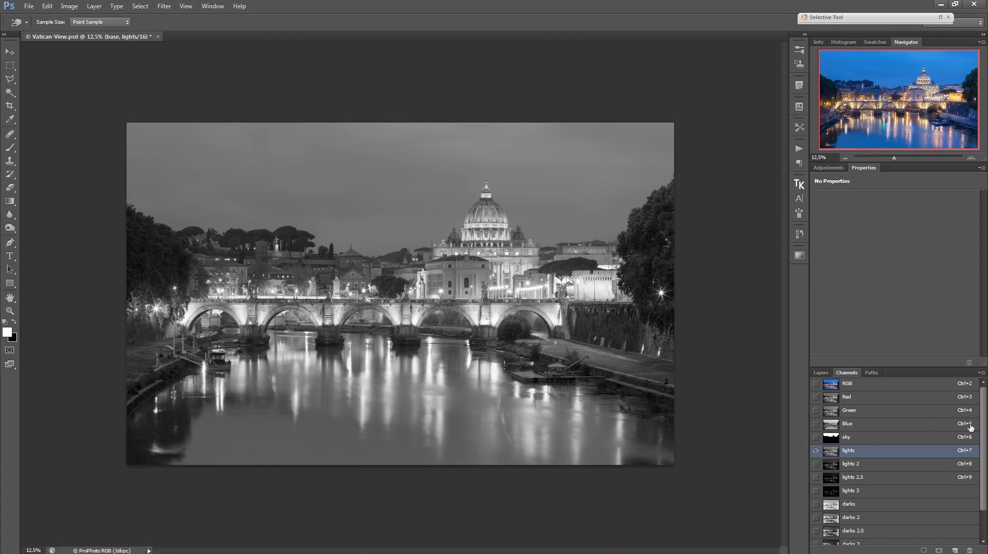
{"action": "left_click", "coordinate": [865, 387]}
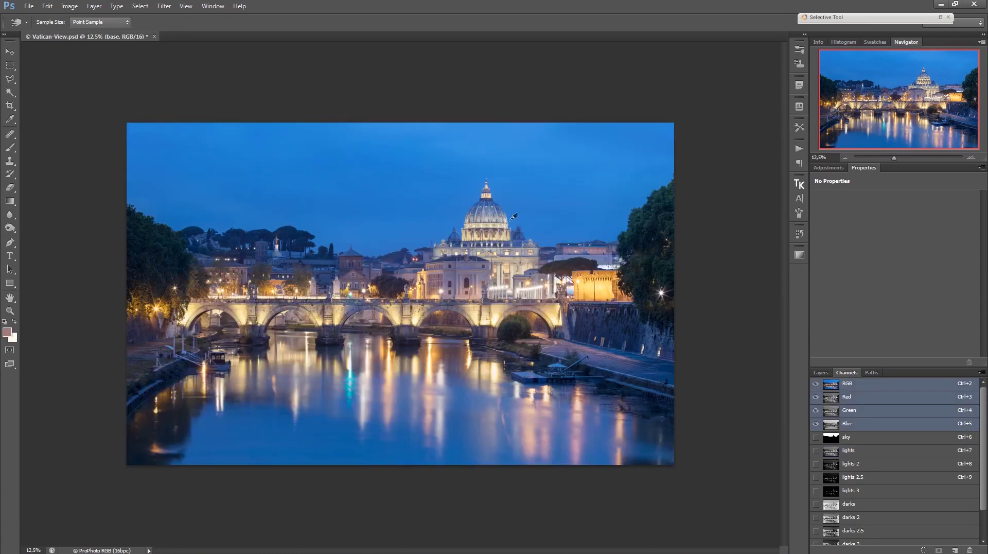
Step: Add a Black & White adjustment layer with Reds -48, Yellows -61, Greens -18, Cyans 67, Blues 117 and Magentas 57
{"action": "left_click", "coordinate": [821, 372]}
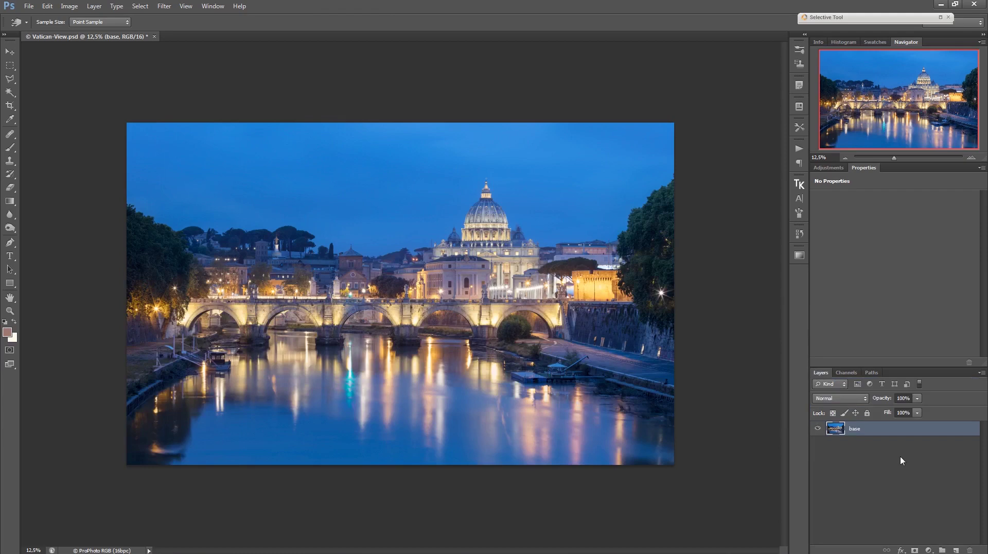
{"action": "left_click", "coordinate": [929, 550]}
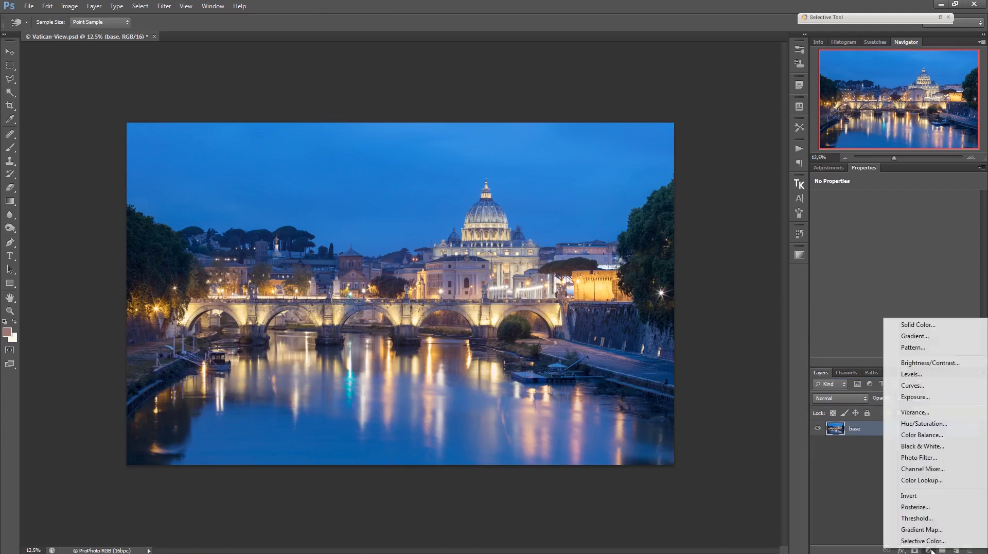
{"action": "left_click", "coordinate": [940, 446]}
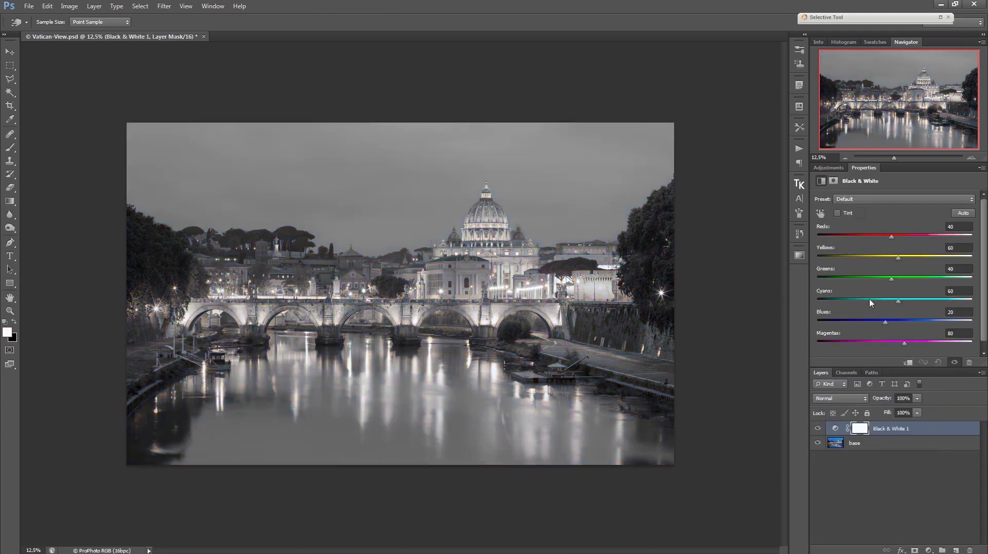
{"action": "left_click_drag", "start_coordinate": [899, 257], "coordinate": [871, 236]}
{"action": "left_click_drag", "start_coordinate": [878, 280], "coordinate": [866, 237]}
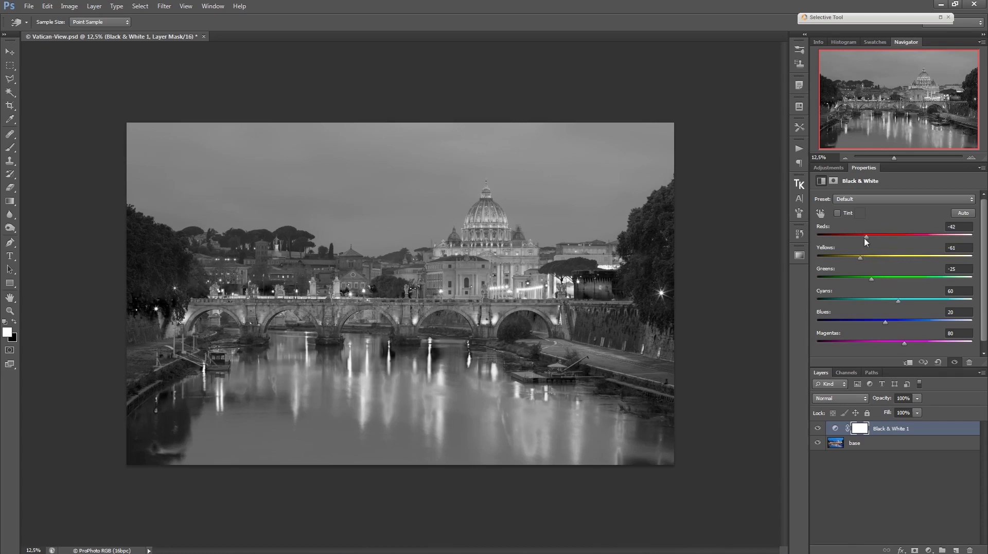
{"action": "left_click_drag", "start_coordinate": [887, 321], "coordinate": [901, 302]}
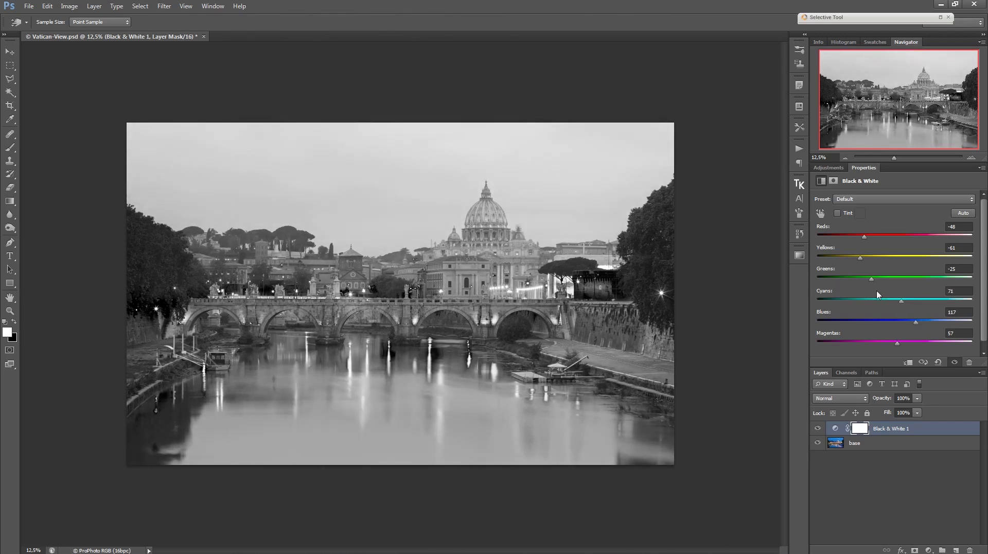
{"action": "left_click", "coordinate": [873, 286]}
Step: Add a Curves adjustment layer above the Black & White layer, darkening the dome's tones and raising the sky's tones with on-image adjustment
{"action": "left_click", "coordinate": [928, 549]}
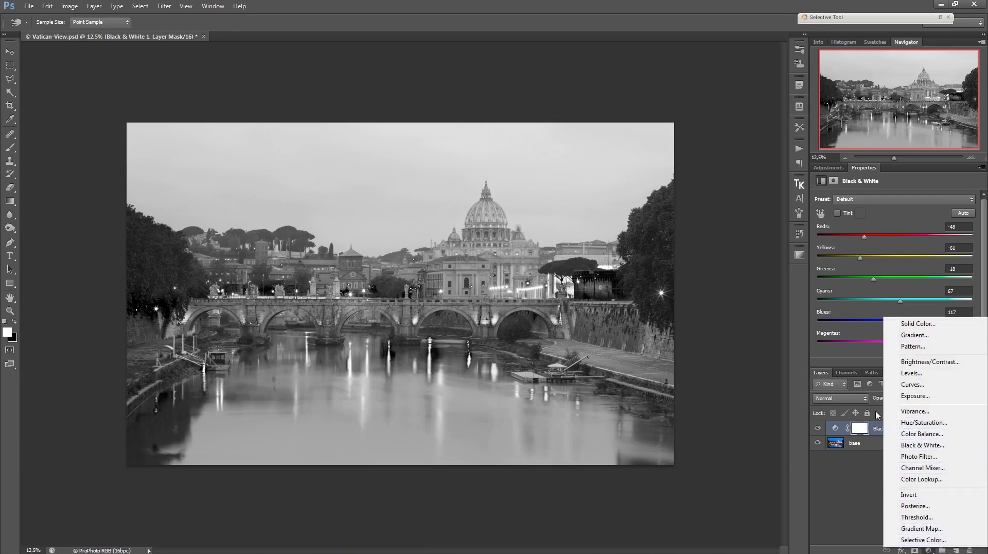
{"action": "left_click", "coordinate": [921, 385]}
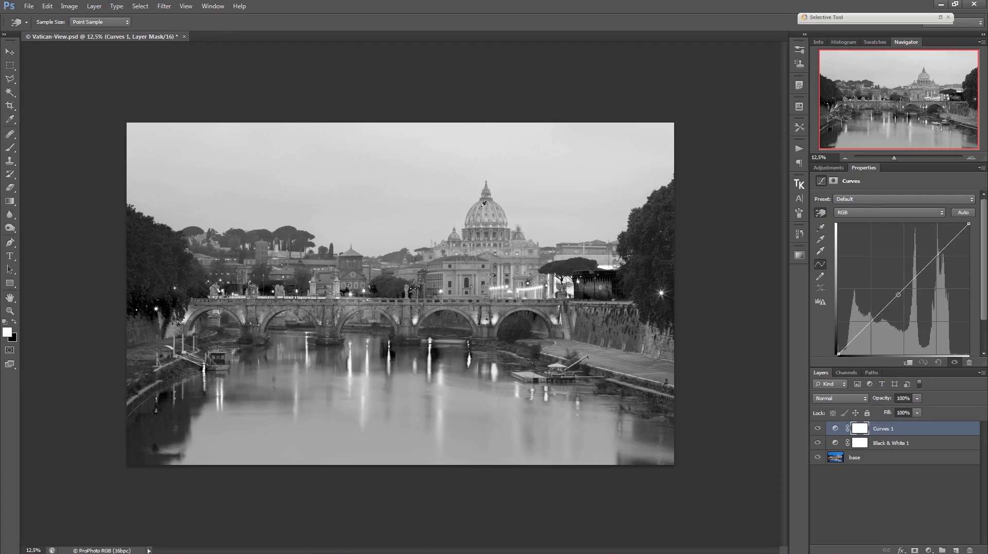
{"action": "left_click", "coordinate": [820, 213]}
{"action": "left_click", "coordinate": [821, 213]}
{"action": "left_click", "coordinate": [490, 204]}
{"action": "mouse_move", "coordinate": [490, 204]}
{"action": "left_mouse_down"}
{"action": "mouse_move", "coordinate": [479, 199]}
{"action": "mouse_move", "coordinate": [489, 205]}
{"action": "left_mouse_up"}
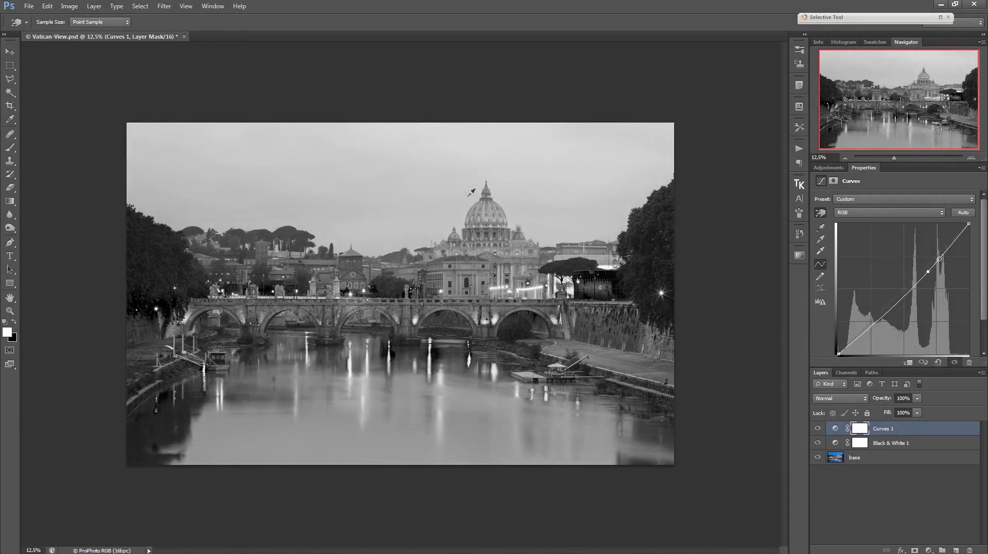
{"action": "left_click_drag", "start_coordinate": [470, 198], "coordinate": [470, 198]}
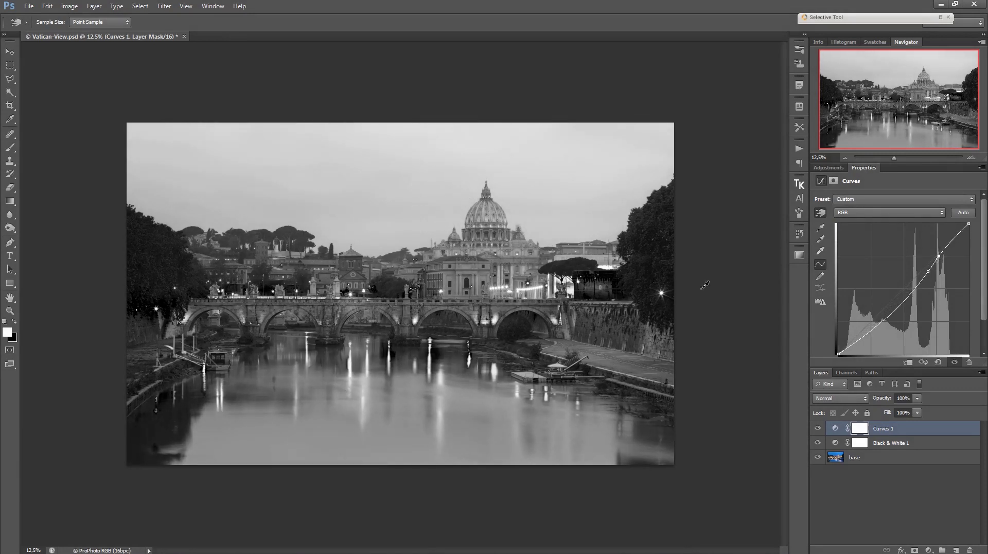
{"action": "left_click", "coordinate": [929, 273]}
{"action": "left_click", "coordinate": [942, 253]}
Step: Load the adjusted composite's luminosity as a selection, save it as a new alpha channel, and place it between sky and lights
{"action": "left_click", "coordinate": [847, 373]}
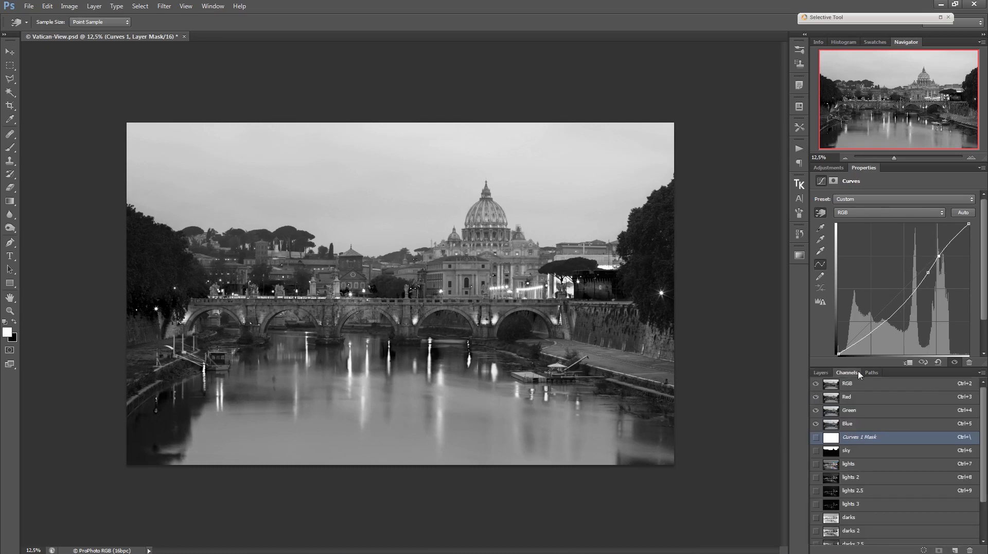
{"action": "left_click", "coordinate": [832, 383], "text": "ctrl"}
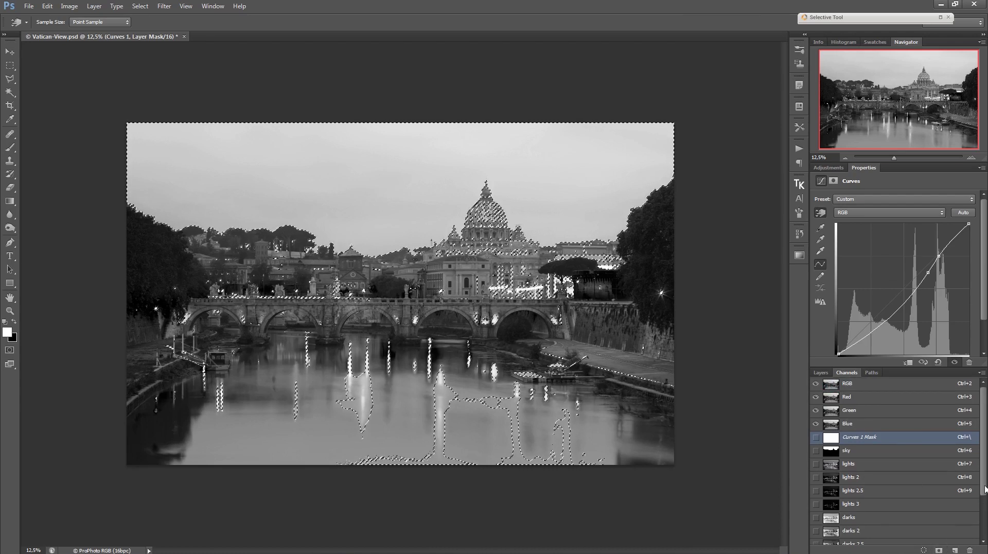
{"action": "scroll", "coordinate": [985, 488], "scroll_direction": "down", "scroll_amount": 3}
{"action": "left_click_drag", "start_coordinate": [868, 456], "coordinate": [855, 407]}
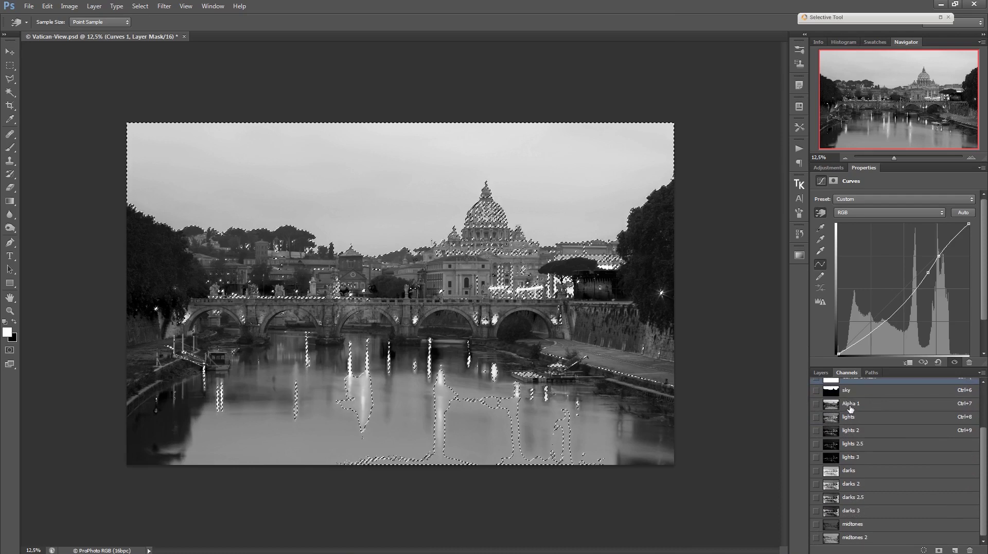
Step: Clear the selection and compare the new Alpha 1 channel with the original lights channel
{"action": "left_click", "coordinate": [851, 407]}
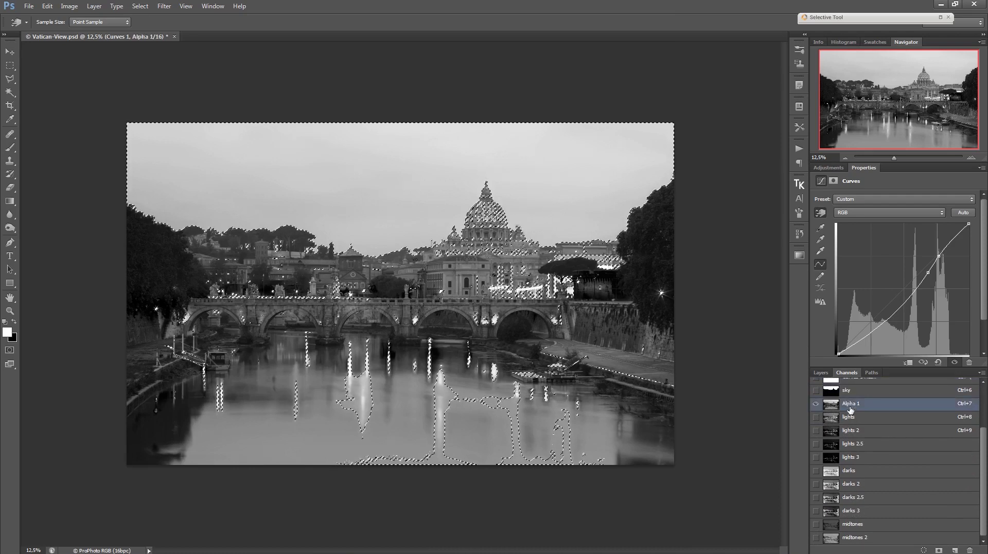
{"action": "key", "text": "ctrl+d"}
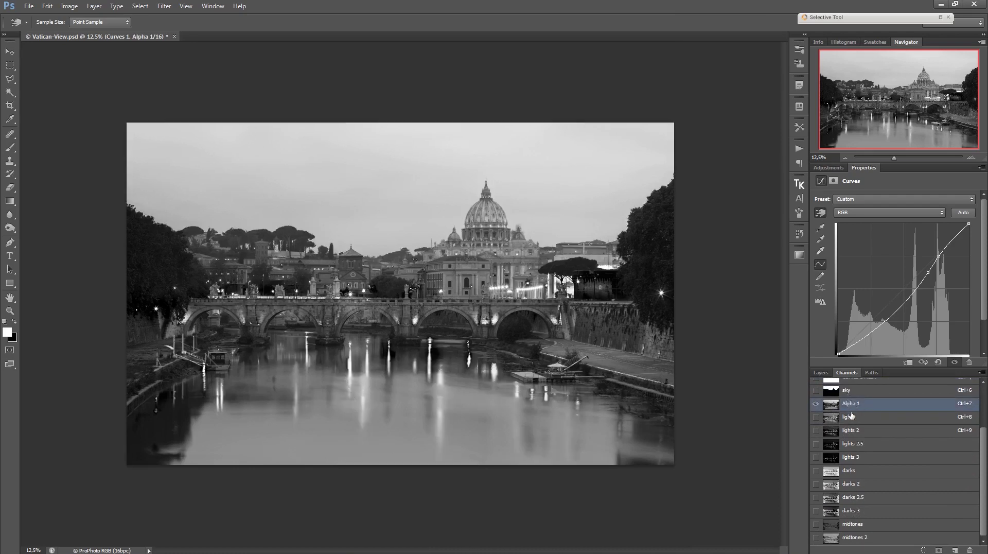
{"action": "left_click", "coordinate": [851, 416]}
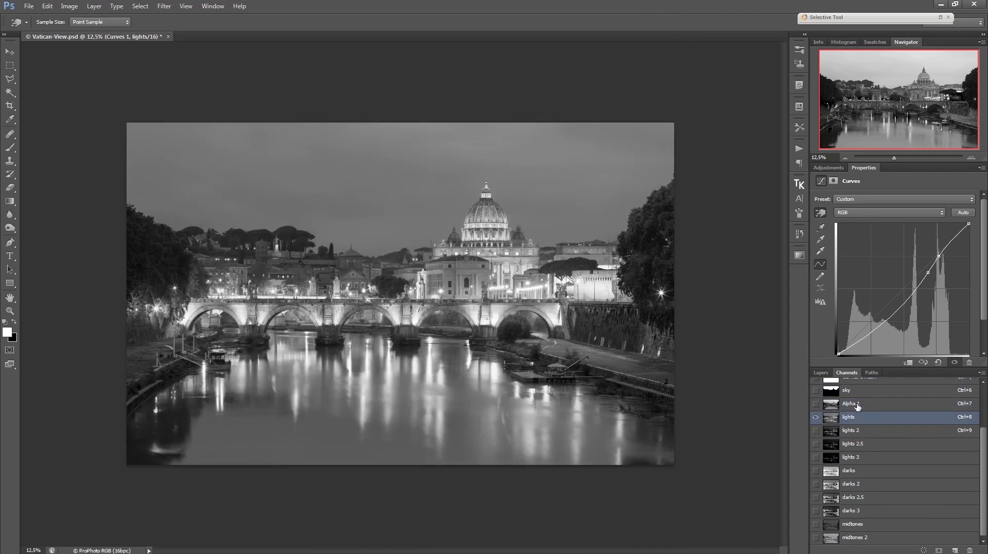
Step: View the Alpha 1 channel and the lights channel in turn to compare their sky and bridge tones, and activate the Brush tool
{"action": "left_click", "coordinate": [852, 406]}
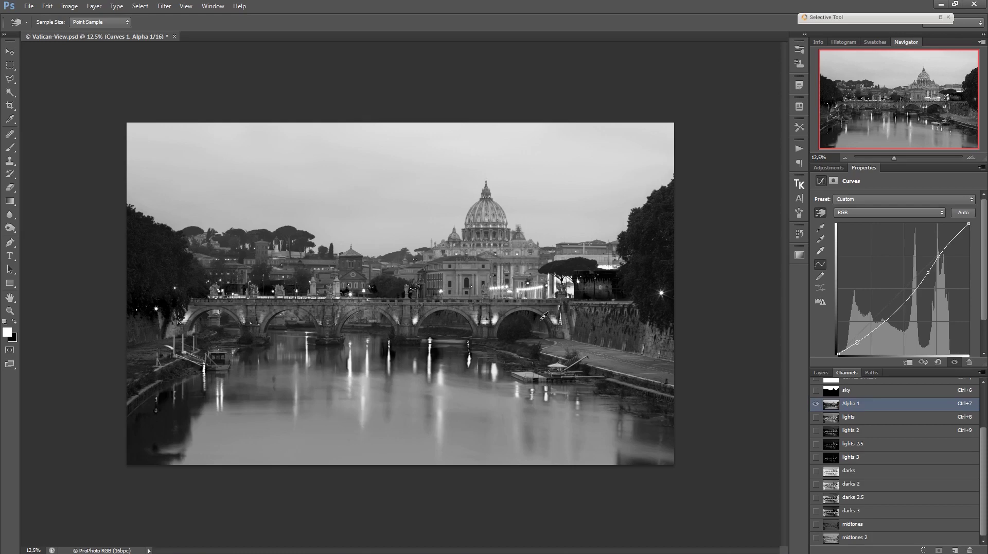
{"action": "left_click", "coordinate": [873, 417]}
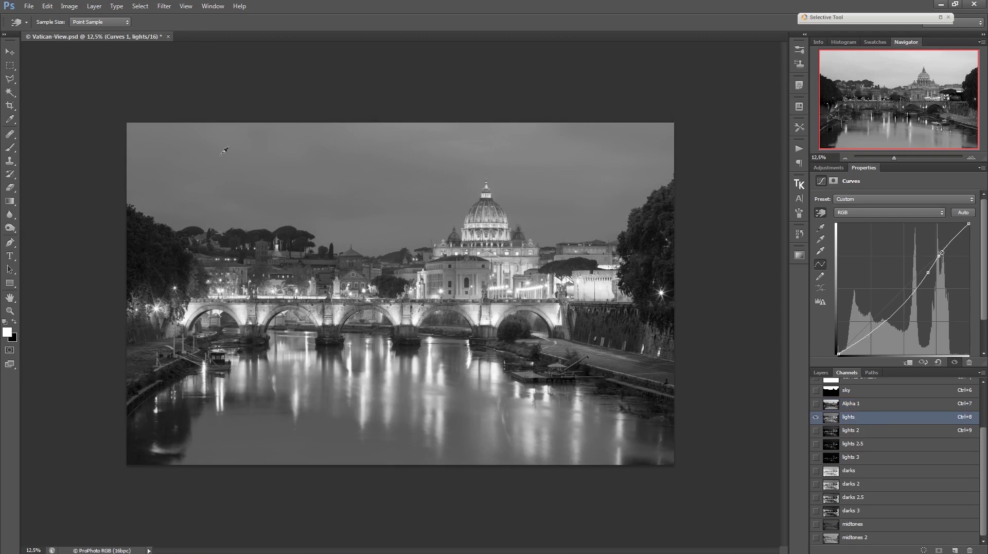
{"action": "key", "text": "b"}
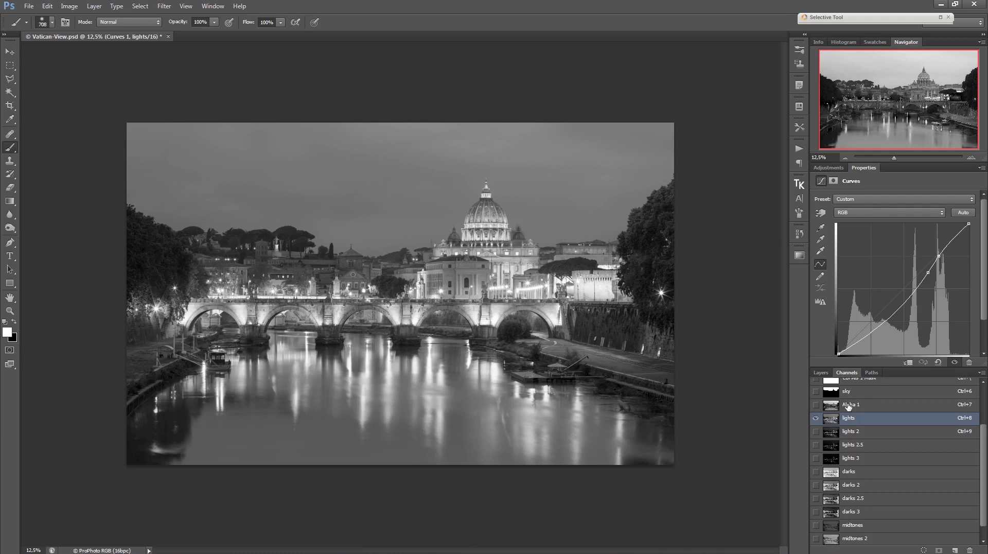
Step: Restore the RGB composite view and return to the layer stack with the Curves 1 and Black & White 1 adjustments
{"action": "left_click", "coordinate": [821, 374]}
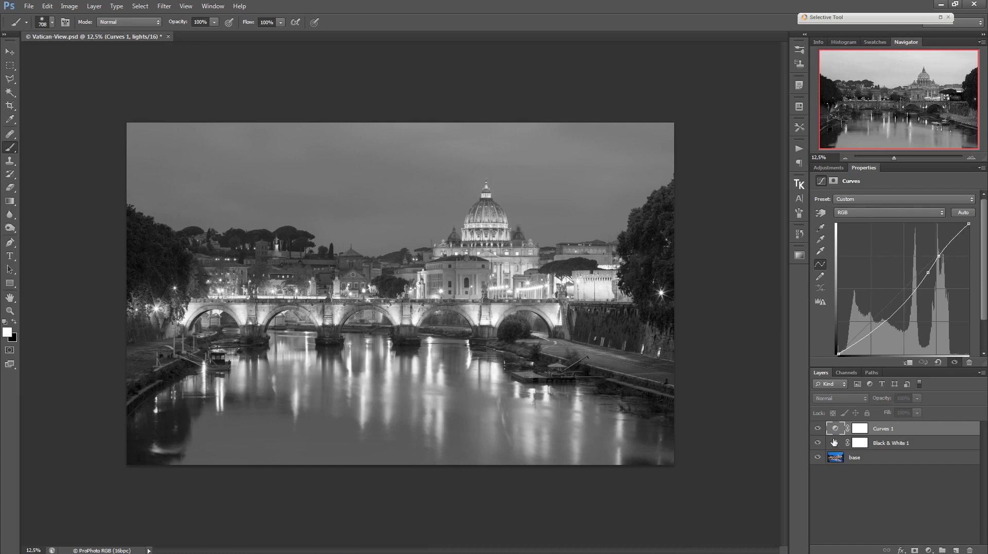
{"action": "left_click", "coordinate": [818, 428]}
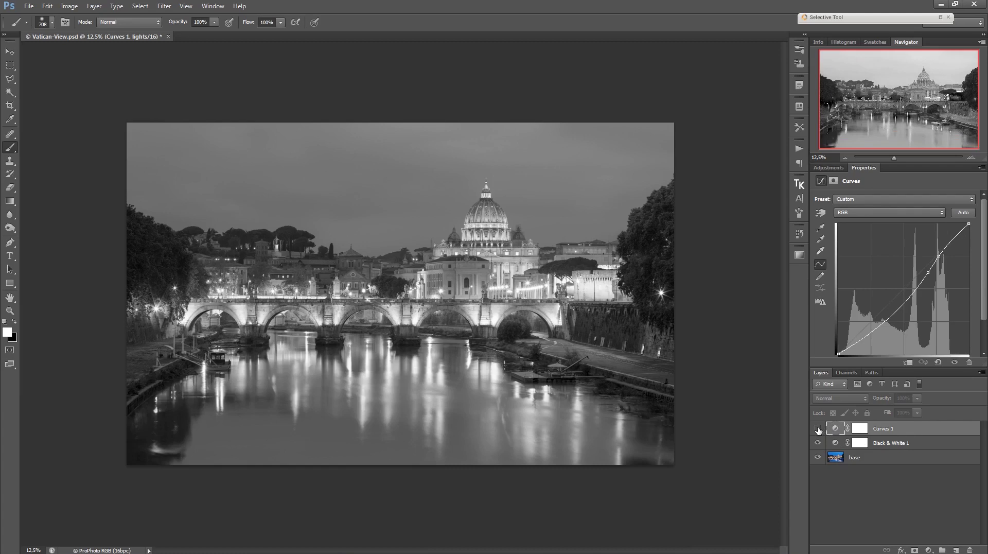
{"action": "left_click", "coordinate": [847, 372]}
{"action": "scroll", "coordinate": [985, 448], "scroll_direction": "up", "scroll_amount": 3}
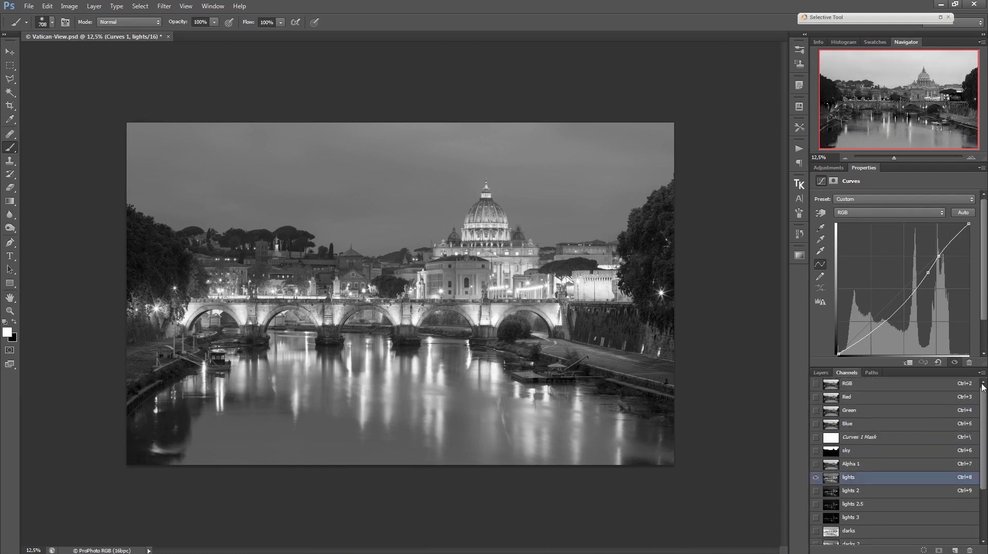
{"action": "left_click", "coordinate": [840, 388]}
{"action": "left_click", "coordinate": [821, 372]}
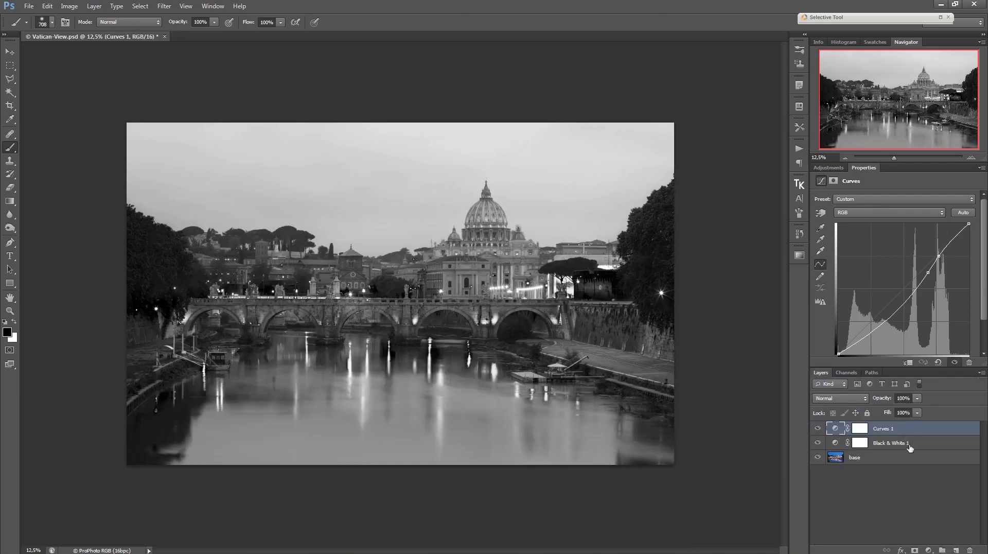